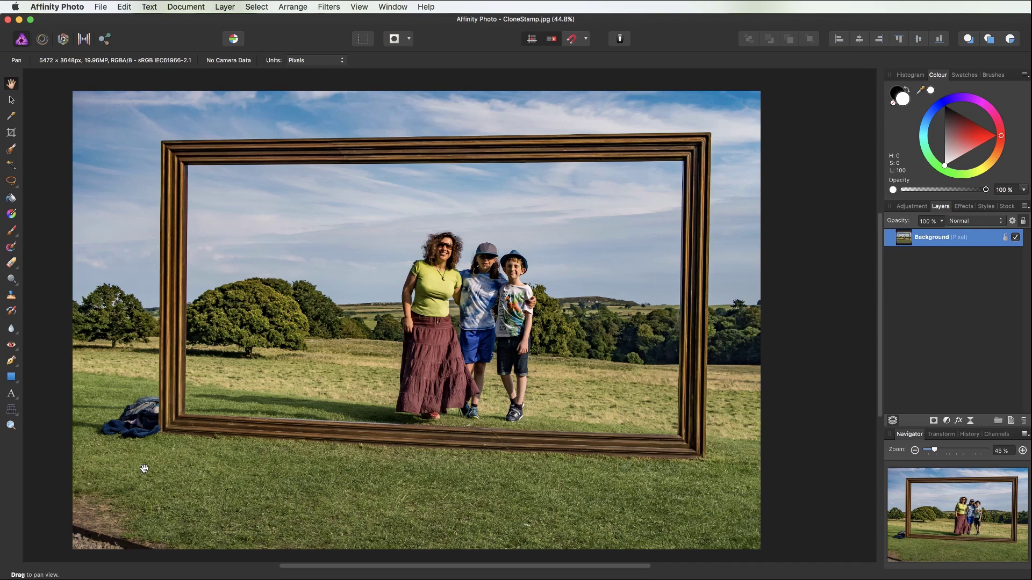
Duplicate the Background layer and rename the copy fix.
{"action": "left_click", "coordinate": [11, 426]}
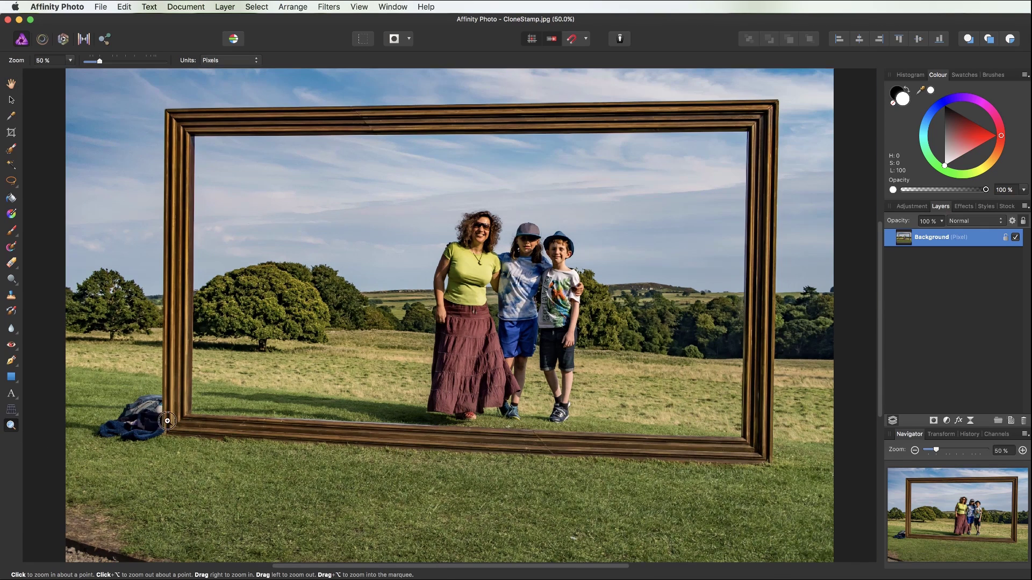
{"action": "left_click_drag", "start_coordinate": [143, 418], "coordinate": [723, 423]}
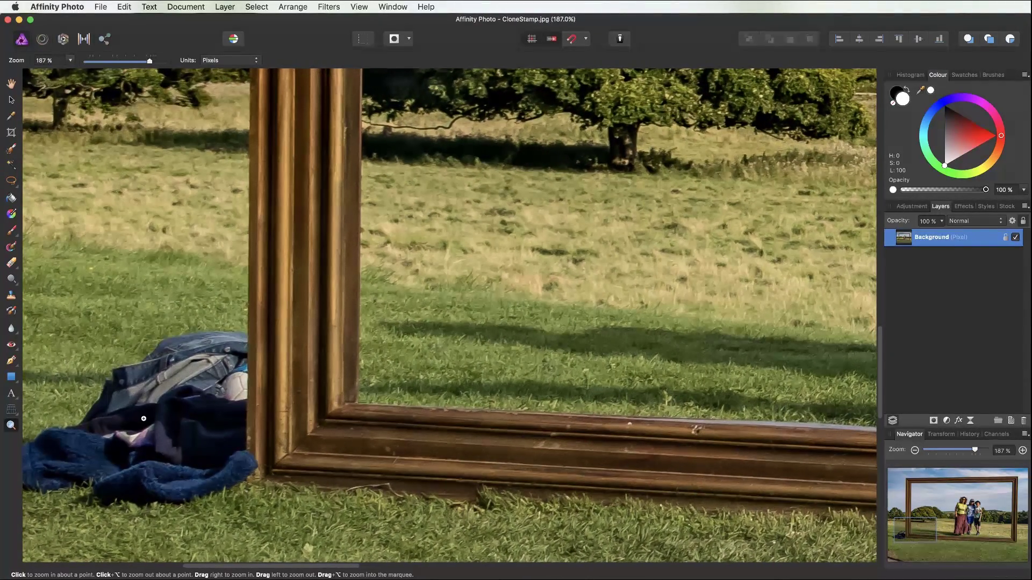
{"action": "left_click_drag", "start_coordinate": [178, 427], "coordinate": [268, 443]}
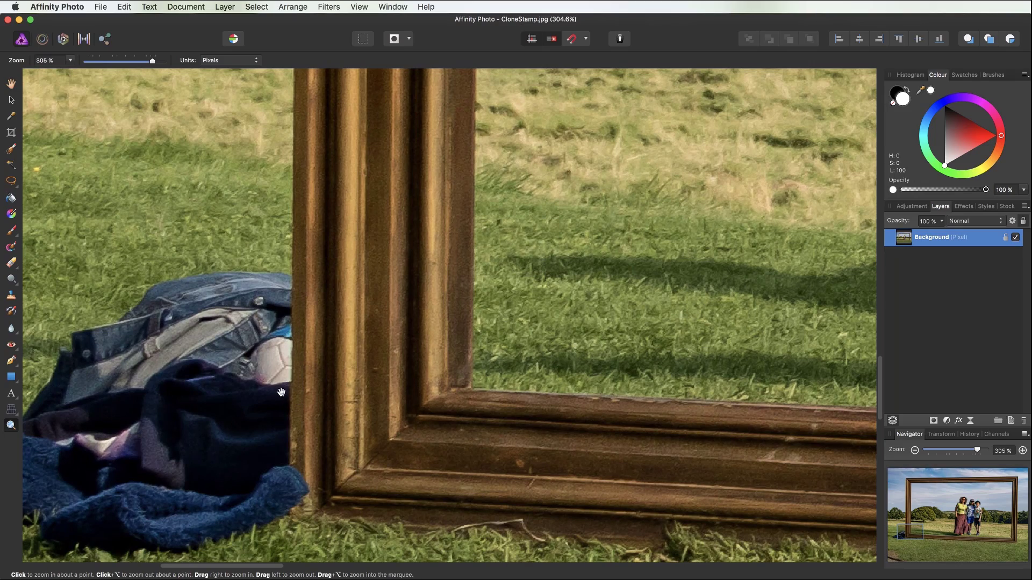
{"action": "key", "text": "space"}
{"action": "left_click_drag", "start_coordinate": [182, 405], "coordinate": [497, 288]}
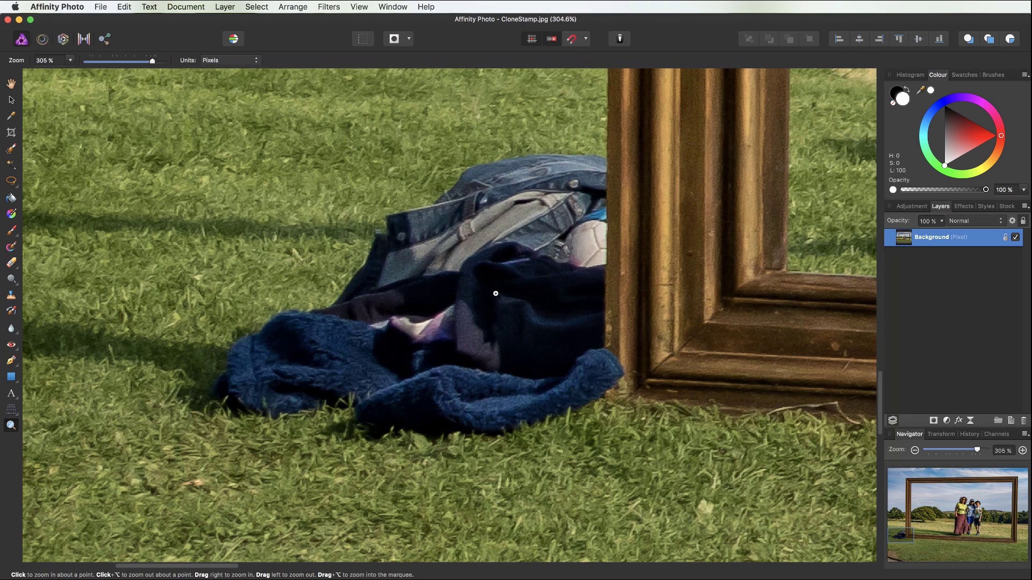
{"action": "right_click", "coordinate": [945, 237]}
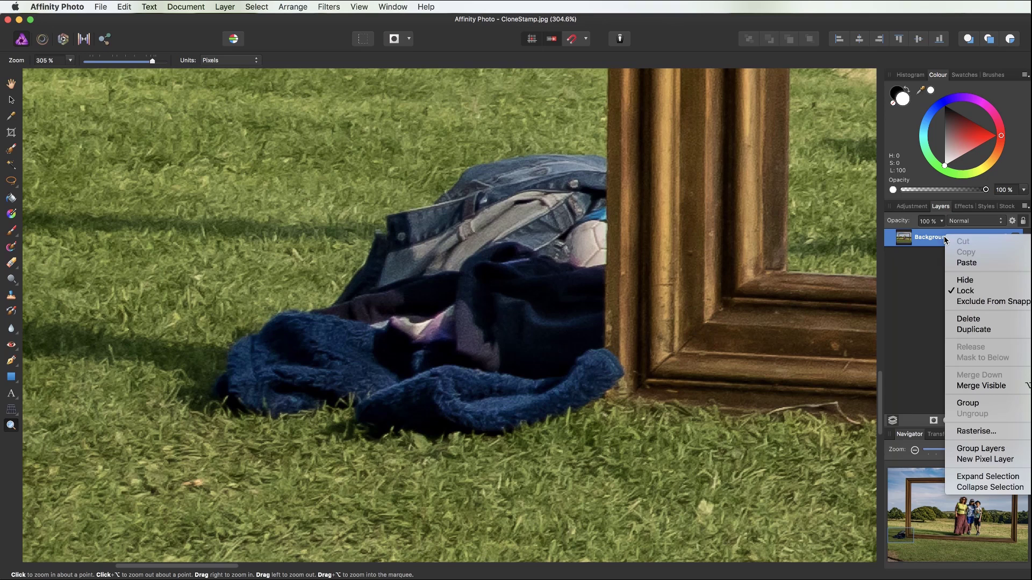
{"action": "left_click", "coordinate": [973, 329]}
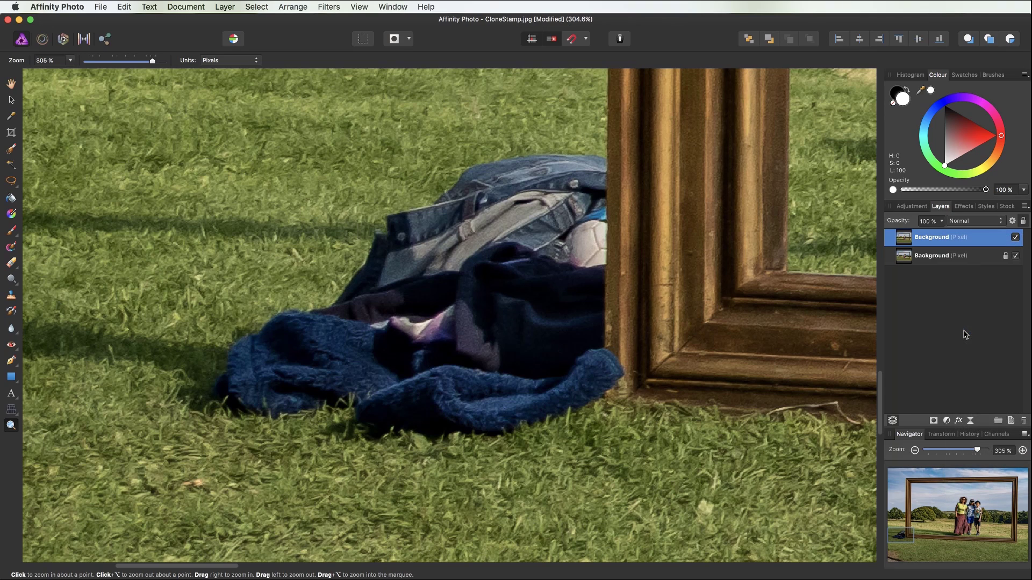
{"action": "double_click", "coordinate": [930, 238]}
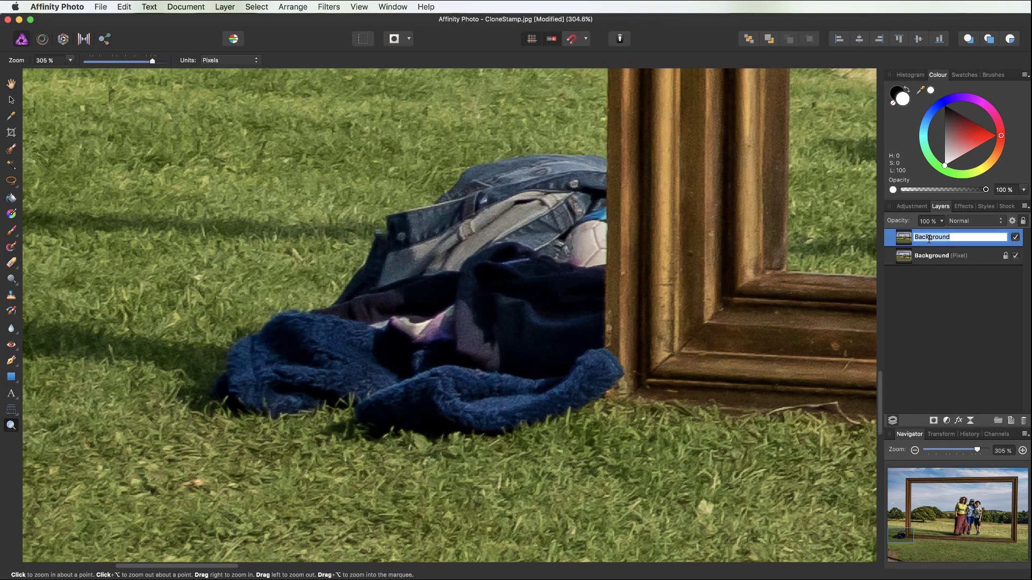
{"action": "type", "text": "fix"}
{"action": "key", "text": "Return"}
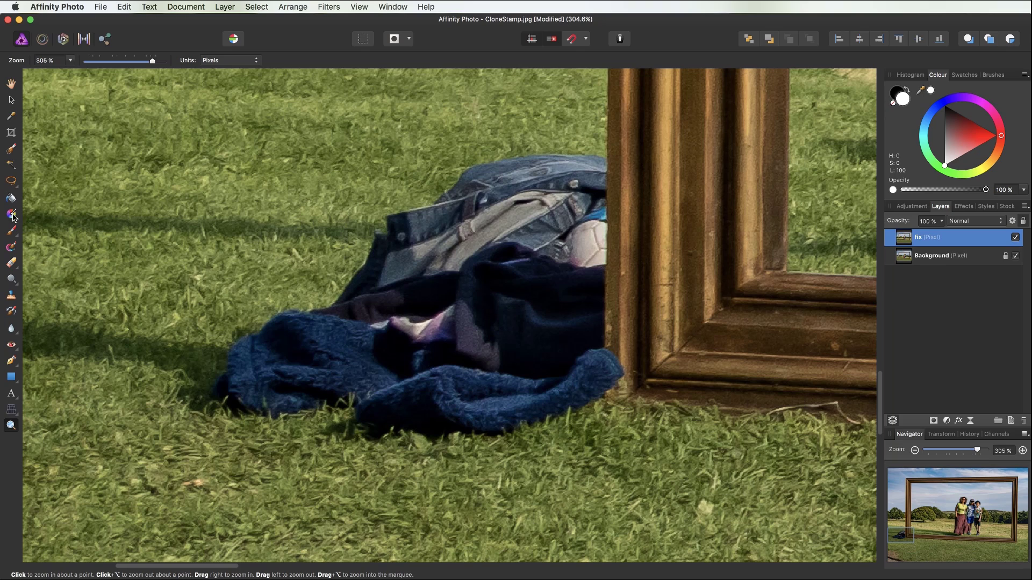
Try the Clone Brush by sampling the wooden frame and painting it onto the grass beside the clothes, and undo the painting.
{"action": "left_click", "coordinate": [11, 296]}
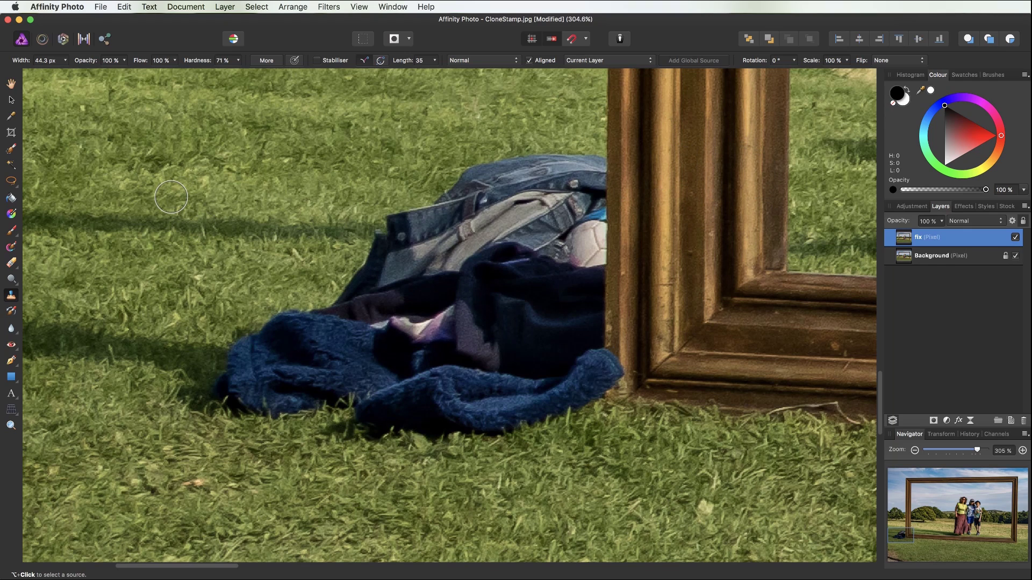
{"action": "left_click", "coordinate": [700, 188], "text": "alt"}
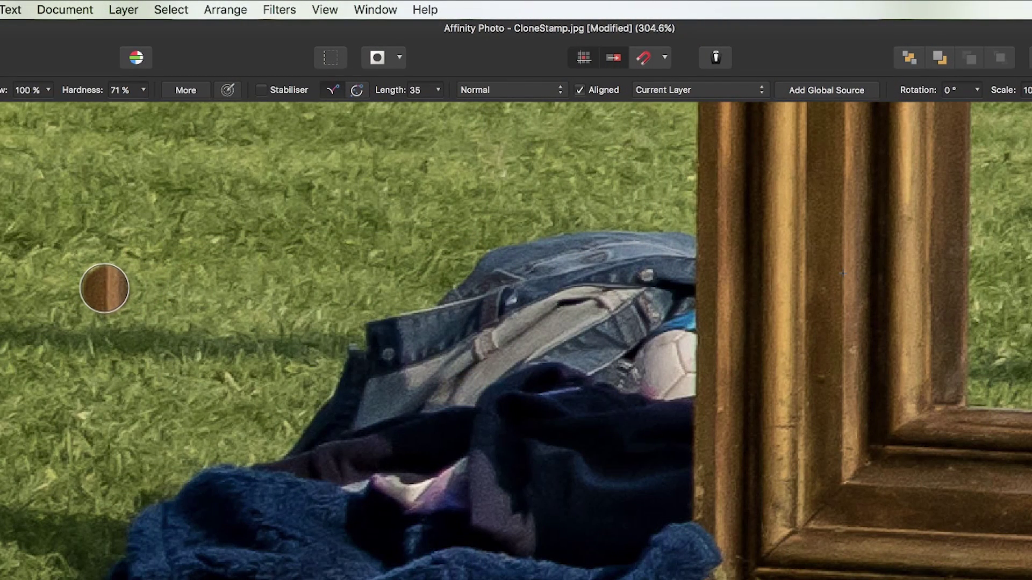
{"action": "mouse_move", "coordinate": [104, 289]}
{"action": "left_mouse_down"}
{"action": "mouse_move", "coordinate": [128, 294]}
{"action": "mouse_move", "coordinate": [109, 281]}
{"action": "mouse_move", "coordinate": [97, 300]}
{"action": "mouse_move", "coordinate": [119, 301]}
{"action": "mouse_move", "coordinate": [121, 276]}
{"action": "mouse_move", "coordinate": [85, 285]}
{"action": "mouse_move", "coordinate": [93, 310]}
{"action": "mouse_move", "coordinate": [135, 312]}
{"action": "mouse_move", "coordinate": [143, 287]}
{"action": "mouse_move", "coordinate": [127, 264]}
{"action": "mouse_move", "coordinate": [91, 269]}
{"action": "mouse_move", "coordinate": [83, 309]}
{"action": "mouse_move", "coordinate": [150, 317]}
{"action": "mouse_move", "coordinate": [150, 279]}
{"action": "mouse_move", "coordinate": [253, 299]}
{"action": "mouse_move", "coordinate": [216, 320]}
{"action": "mouse_move", "coordinate": [63, 300]}
{"action": "mouse_move", "coordinate": [11, 308]}
{"action": "mouse_move", "coordinate": [47, 330]}
{"action": "mouse_move", "coordinate": [44, 294]}
{"action": "mouse_move", "coordinate": [97, 265]}
{"action": "mouse_move", "coordinate": [51, 278]}
{"action": "mouse_move", "coordinate": [129, 290]}
{"action": "mouse_move", "coordinate": [112, 302]}
{"action": "left_mouse_up"}
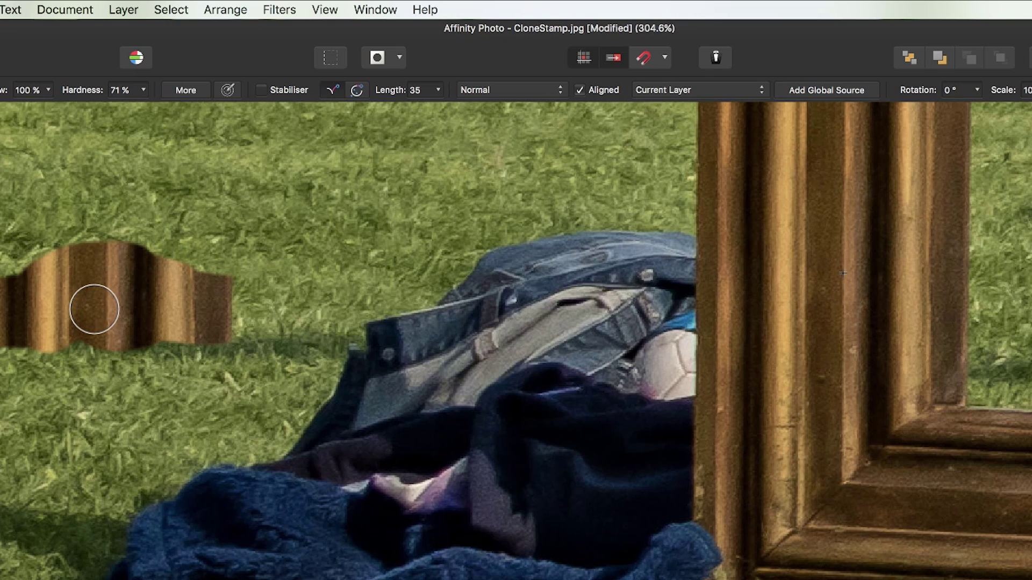
{"action": "key", "text": "super+z"}
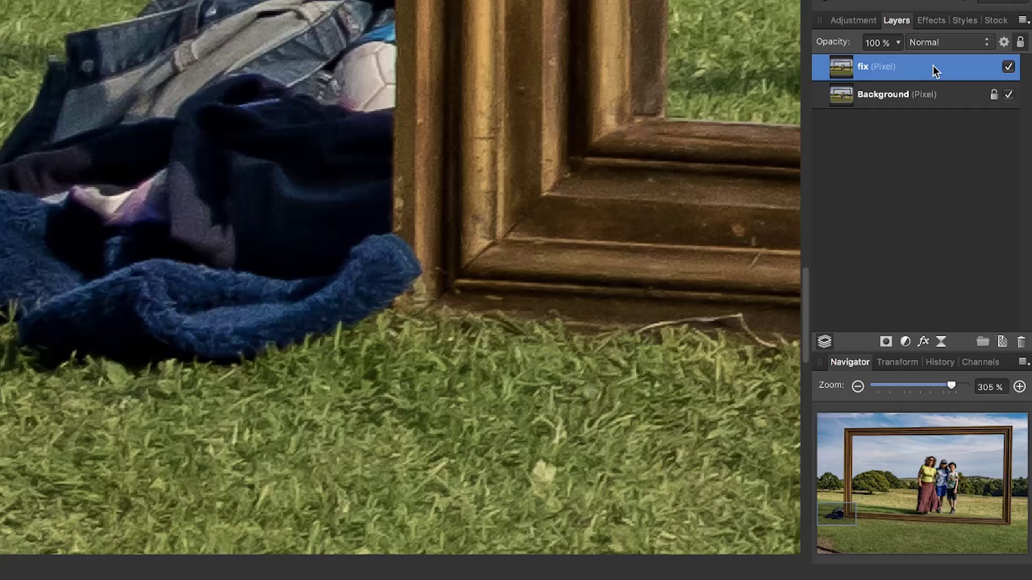
Delete the fix layer and add an empty pixel layer named clone01 above the Background.
{"action": "left_click", "coordinate": [1020, 342]}
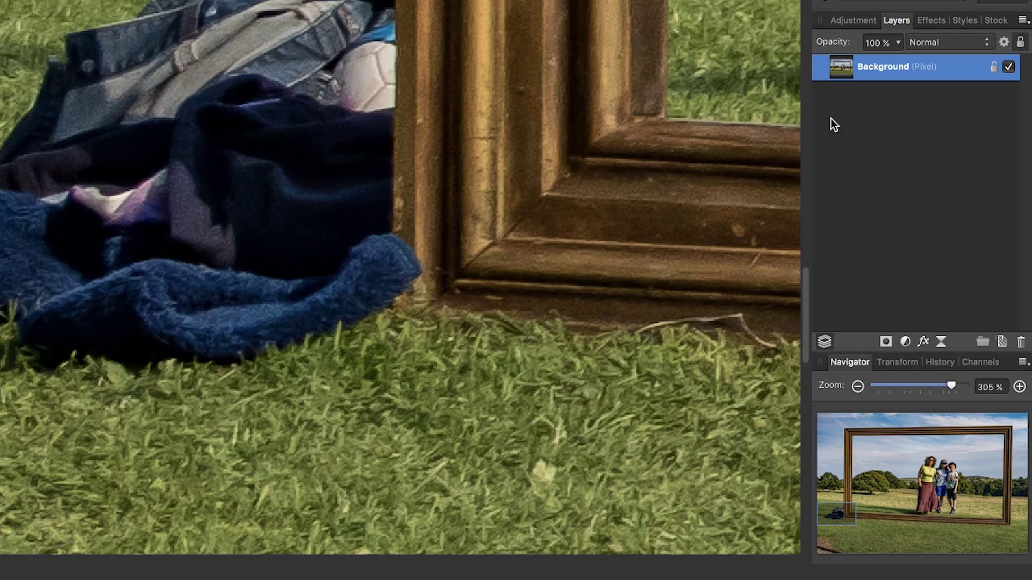
{"action": "left_click", "coordinate": [1001, 342]}
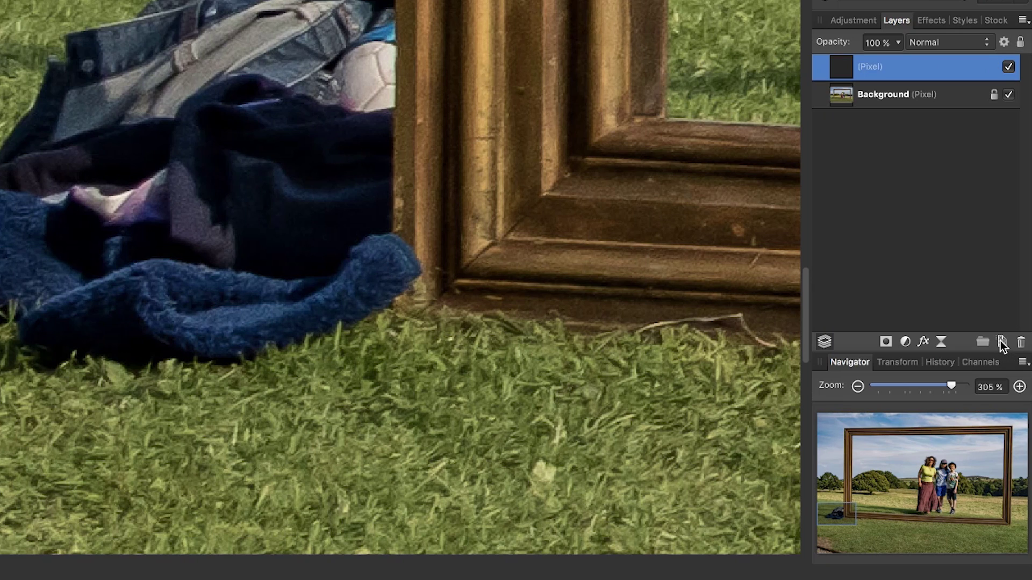
{"action": "double_click", "coordinate": [869, 66]}
{"action": "type", "text": "clone"}
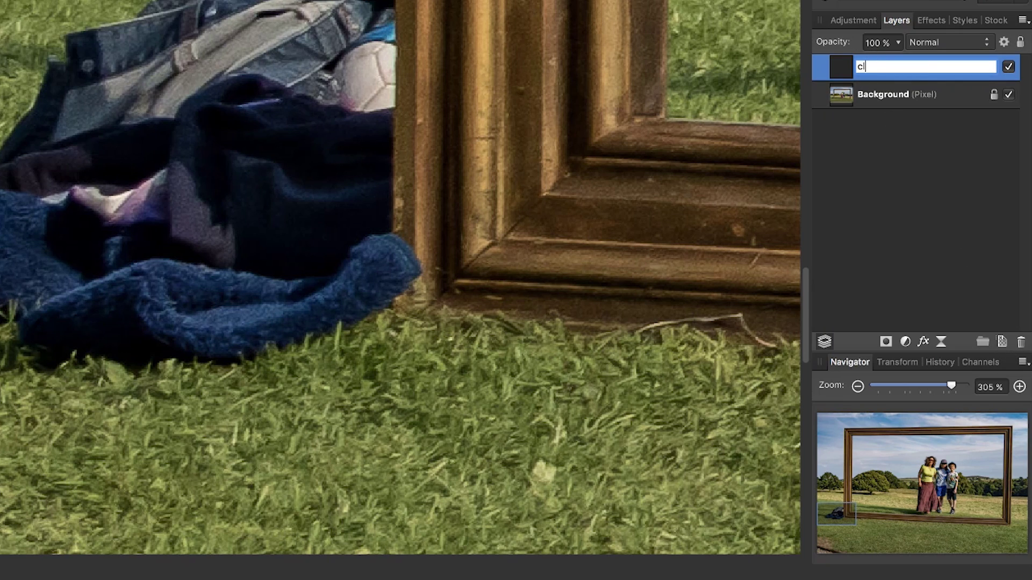
{"action": "type", "text": "01"}
{"action": "key", "text": "Return"}
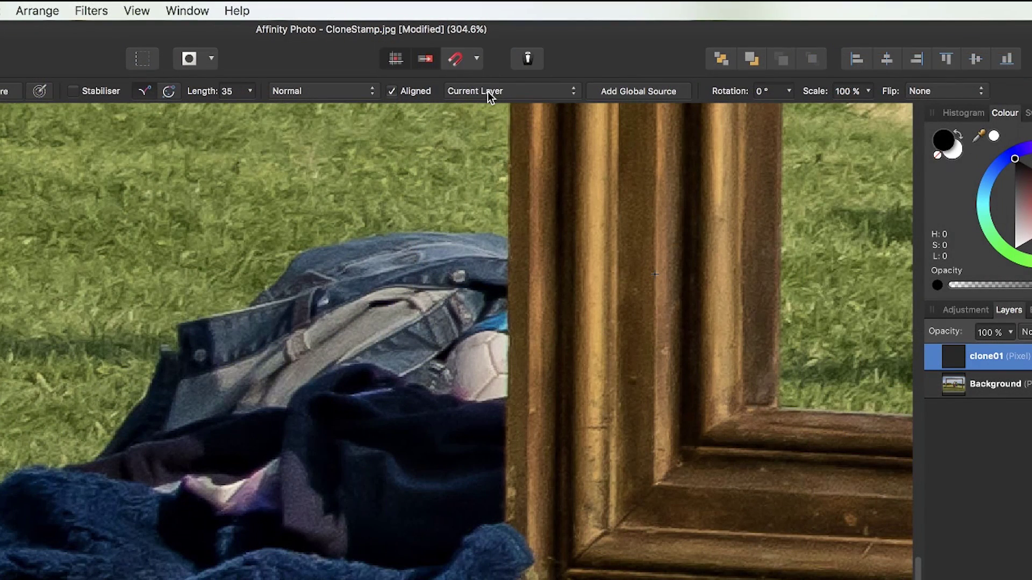
Set the Clone Brush source to Current Layer & Below and paint a test patch of frame texture over the denim clothes.
{"action": "left_click", "coordinate": [488, 91]}
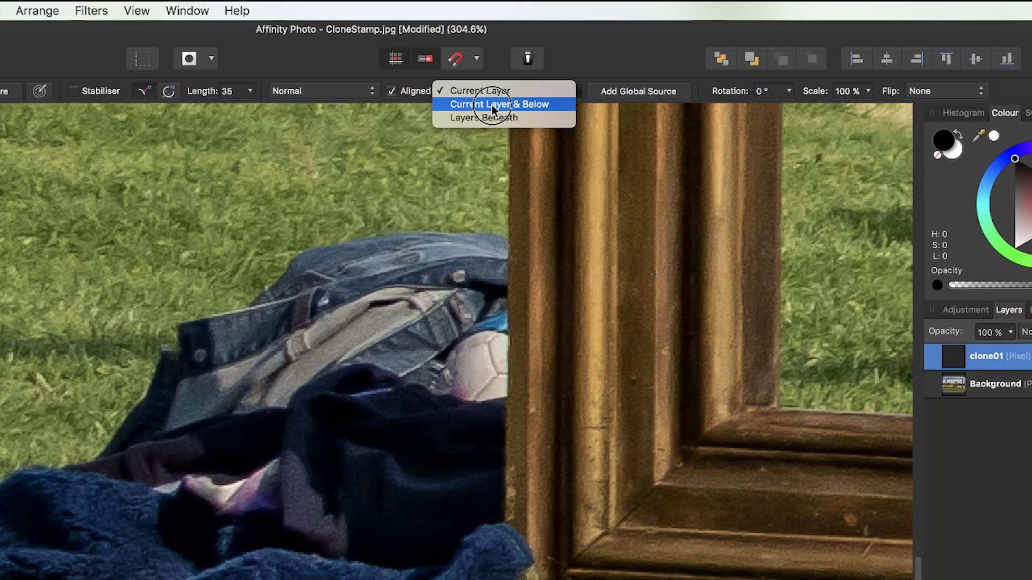
{"action": "left_click", "coordinate": [491, 104]}
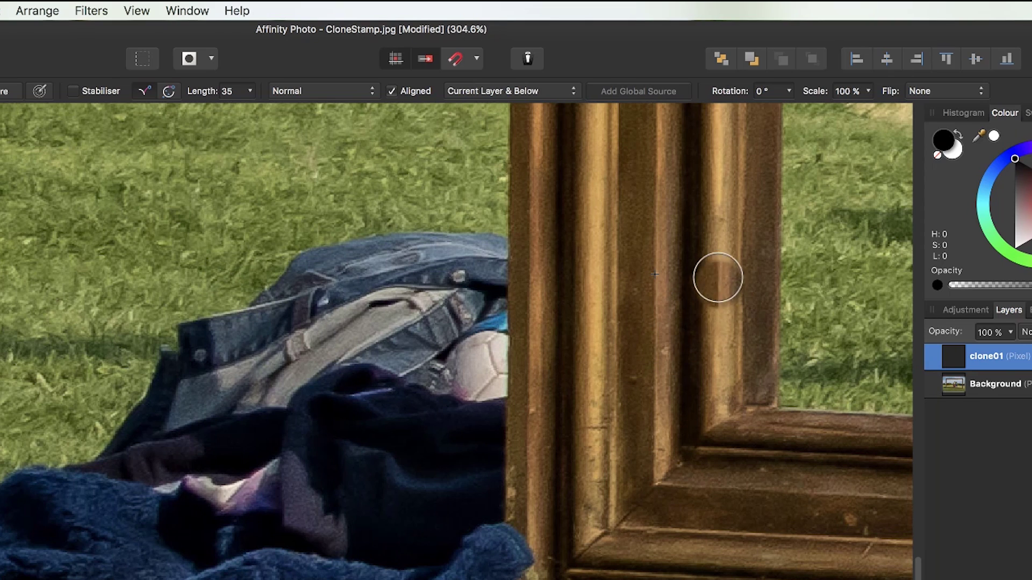
{"action": "mouse_move", "coordinate": [271, 268]}
{"action": "left_mouse_down"}
{"action": "mouse_move", "coordinate": [274, 306]}
{"action": "mouse_move", "coordinate": [280, 251]}
{"action": "mouse_move", "coordinate": [229, 263]}
{"action": "left_mouse_up"}
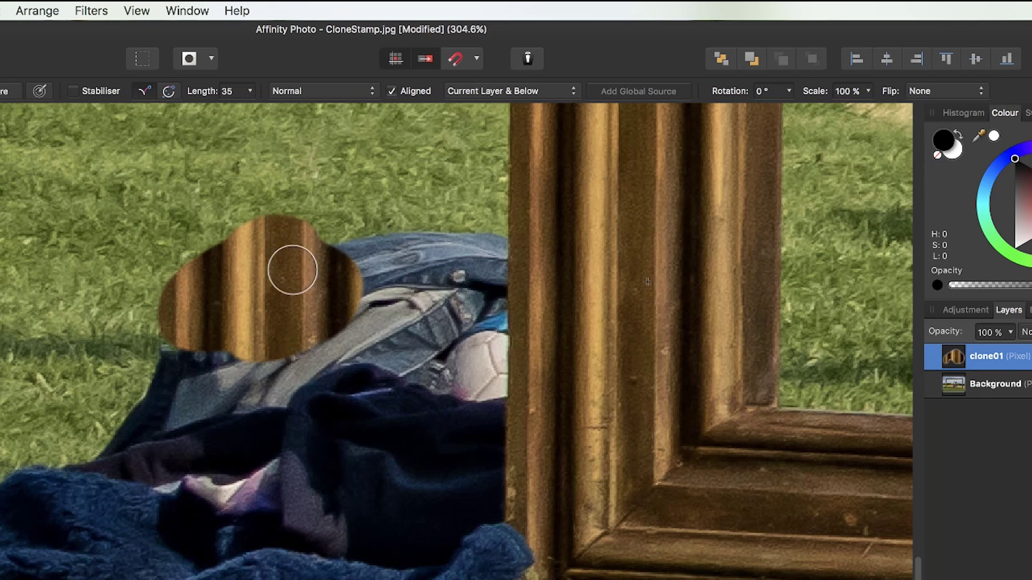
{"action": "mouse_move", "coordinate": [292, 270]}
{"action": "left_mouse_down"}
{"action": "mouse_move", "coordinate": [283, 242]}
{"action": "mouse_move", "coordinate": [232, 268]}
{"action": "mouse_move", "coordinate": [380, 292]}
{"action": "mouse_move", "coordinate": [198, 291]}
{"action": "mouse_move", "coordinate": [198, 326]}
{"action": "mouse_move", "coordinate": [288, 361]}
{"action": "mouse_move", "coordinate": [350, 340]}
{"action": "left_mouse_up"}
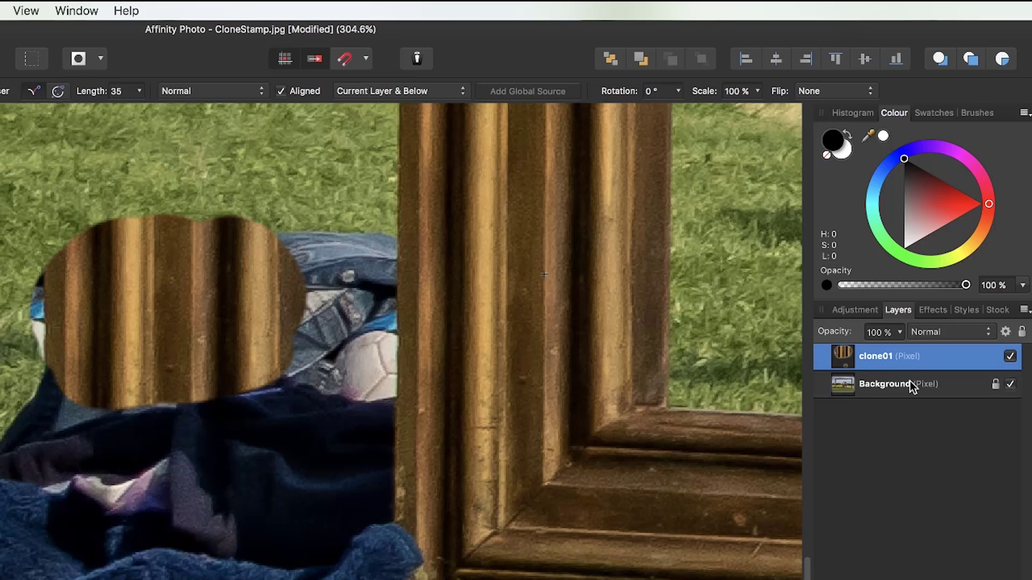
Inspect the cloned patch on clone01 by hiding and showing the Background layer and the clone01 layer in turn.
{"action": "left_click", "coordinate": [912, 385]}
{"action": "left_click", "coordinate": [1011, 386]}
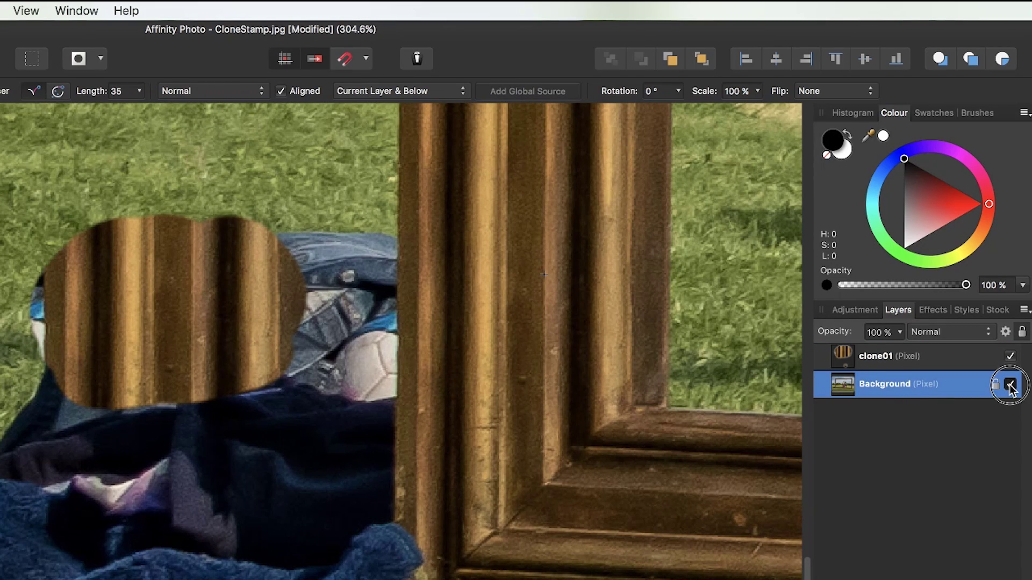
{"action": "left_click", "coordinate": [877, 356]}
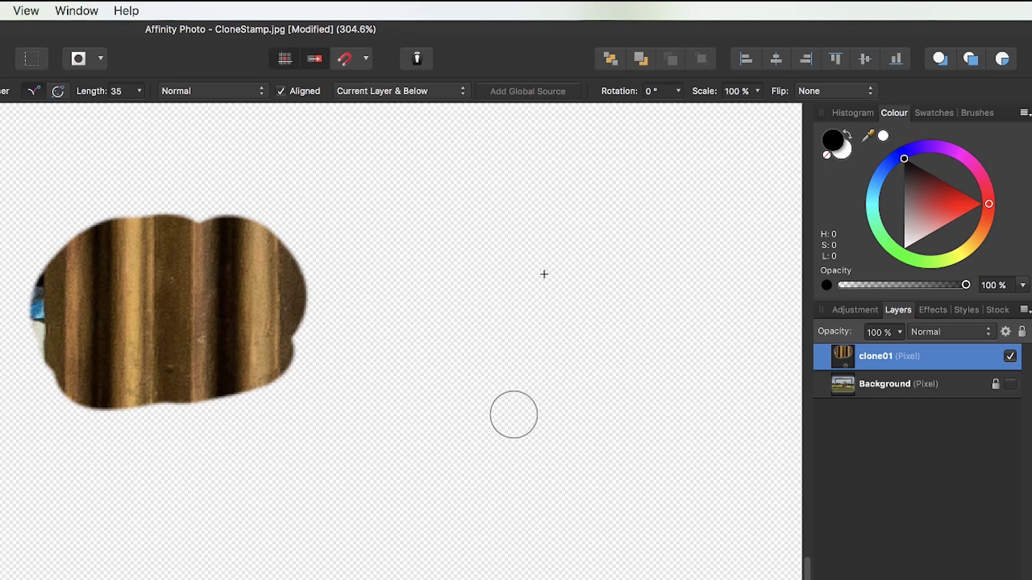
{"action": "left_click", "coordinate": [1010, 384]}
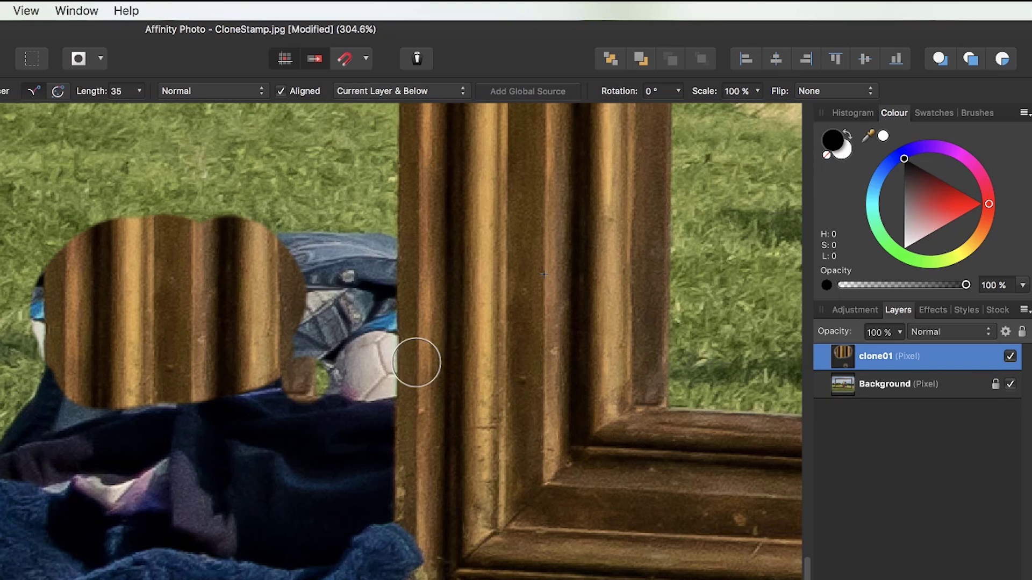
{"action": "left_click", "coordinate": [1011, 357]}
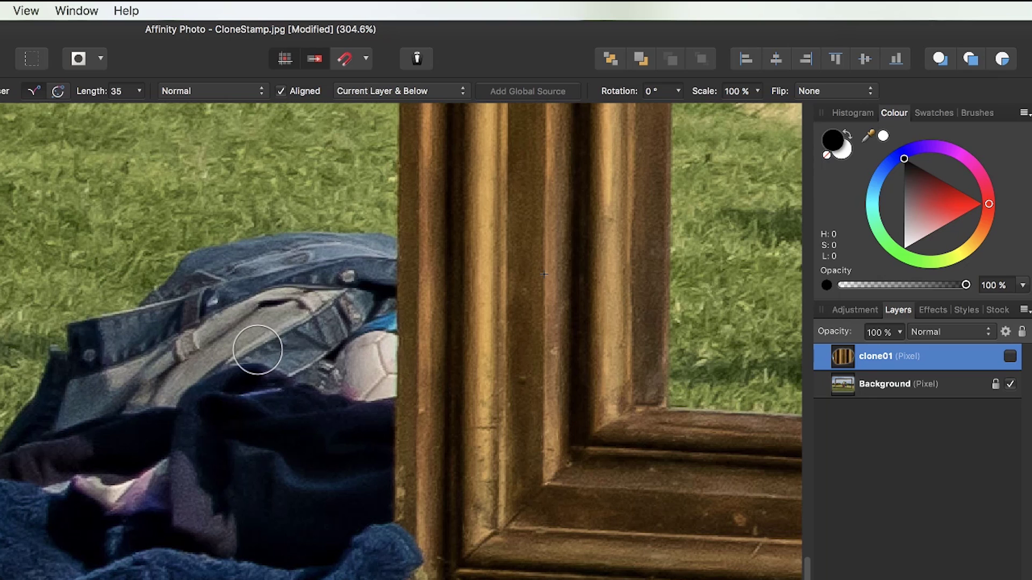
{"action": "left_click", "coordinate": [1013, 359]}
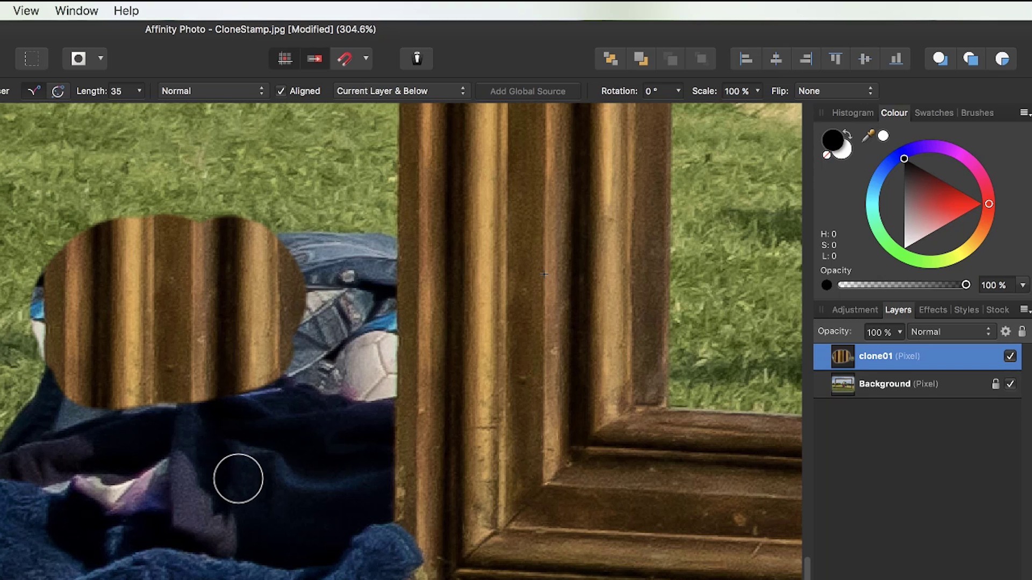
Try cloning more patches of the frame over the dark clothing, and delete the clone01 test layer.
{"action": "mouse_move", "coordinate": [233, 485]}
{"action": "left_mouse_down"}
{"action": "mouse_move", "coordinate": [293, 485]}
{"action": "mouse_move", "coordinate": [232, 485]}
{"action": "left_mouse_up"}
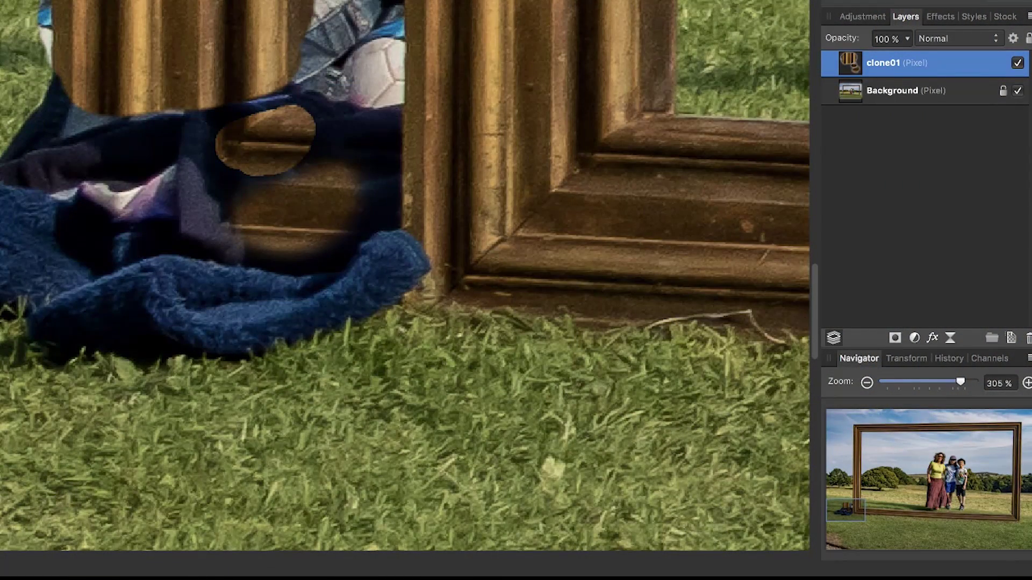
{"action": "left_click", "coordinate": [54, 77]}
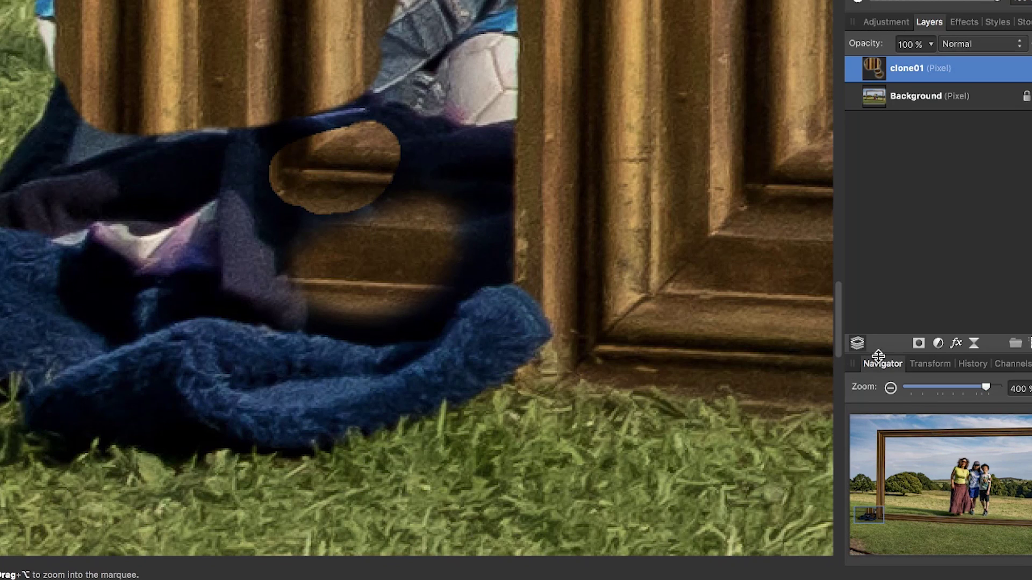
{"action": "key", "text": "Delete"}
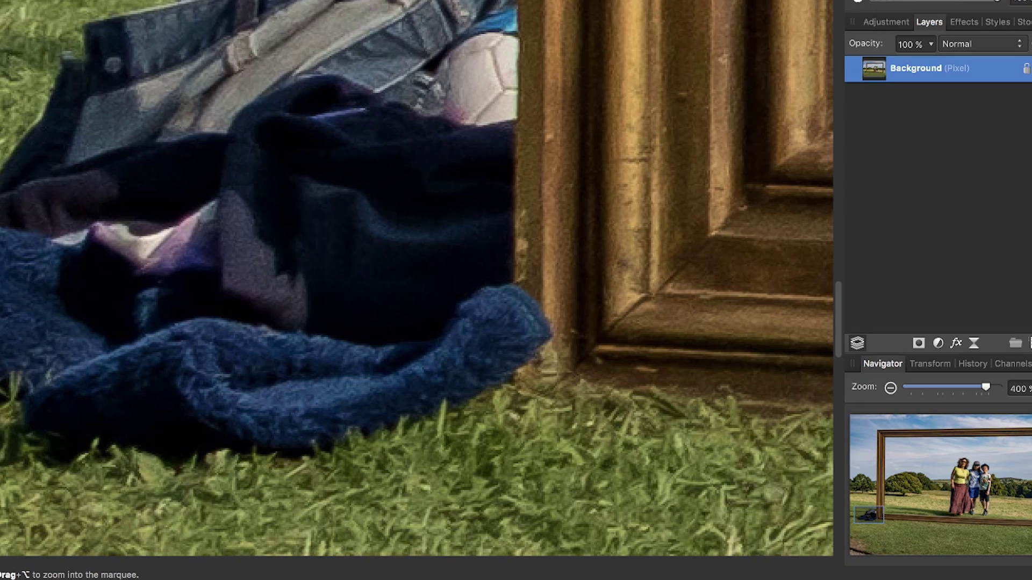
Add a new empty pixel layer above the Background and name it clone01.
{"action": "left_click", "coordinate": [1029, 342]}
{"action": "double_click", "coordinate": [904, 71]}
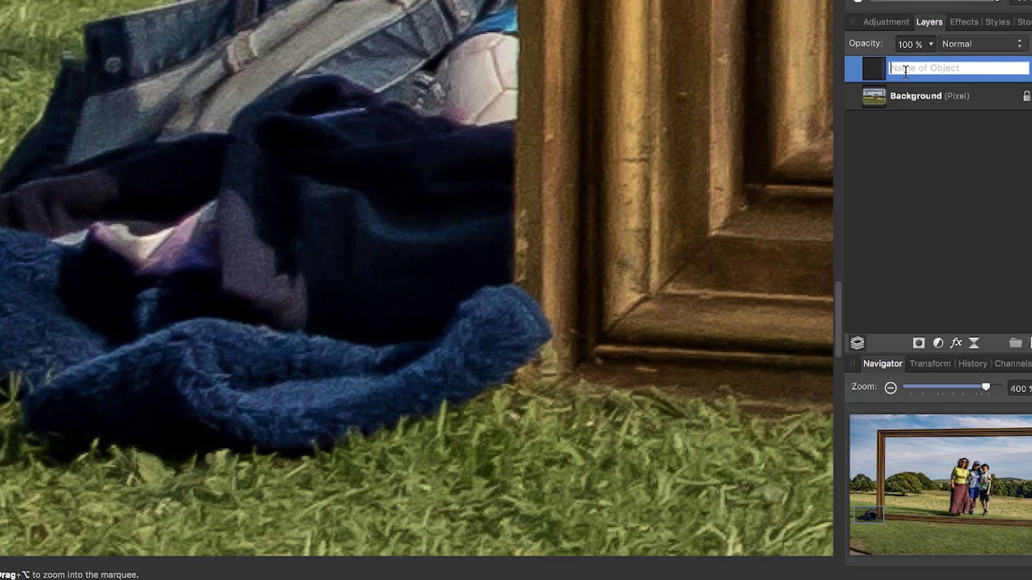
{"action": "type", "text": "clone01"}
{"action": "key", "text": "Return"}
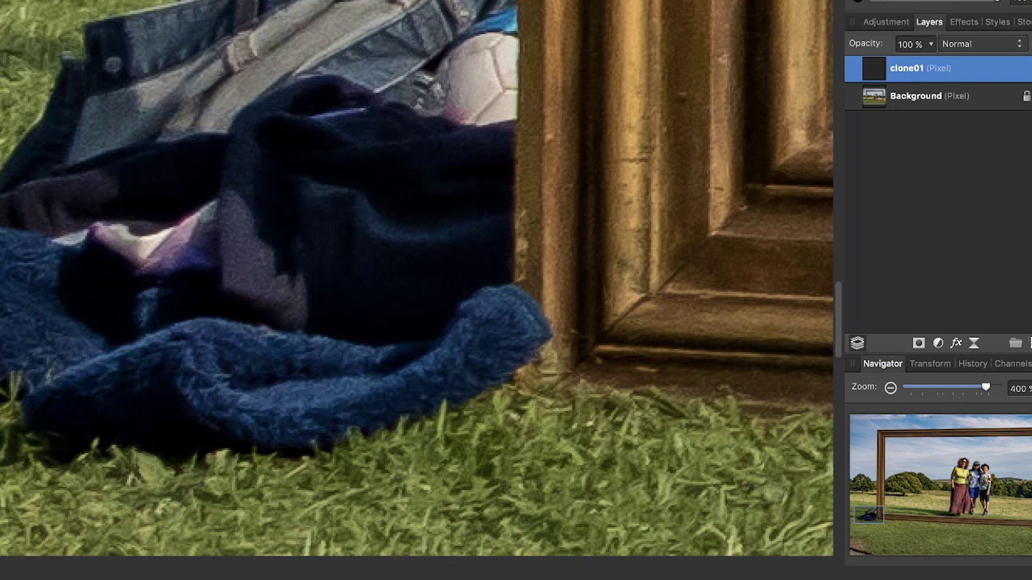
Sample the frame's outer left edge and clone it down over the blue sweater overlapping the frame's lower-left corner.
{"action": "left_click", "coordinate": [520, 203], "text": "alt"}
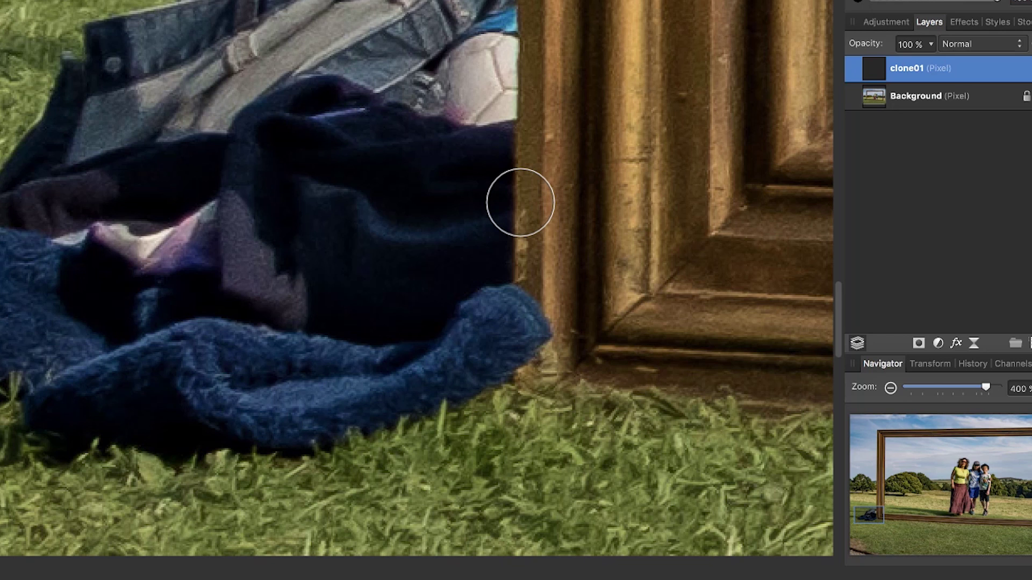
{"action": "mouse_move", "coordinate": [521, 202]}
{"action": "left_mouse_down"}
{"action": "mouse_move", "coordinate": [563, 203]}
{"action": "mouse_move", "coordinate": [563, 184]}
{"action": "mouse_move", "coordinate": [532, 165]}
{"action": "left_mouse_up"}
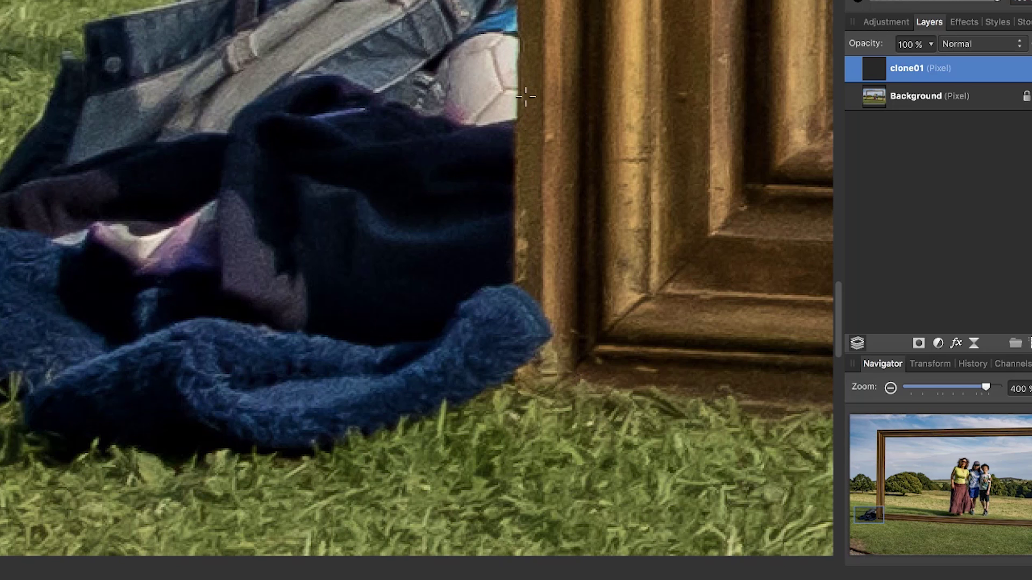
{"action": "left_click", "coordinate": [515, 159], "text": "alt"}
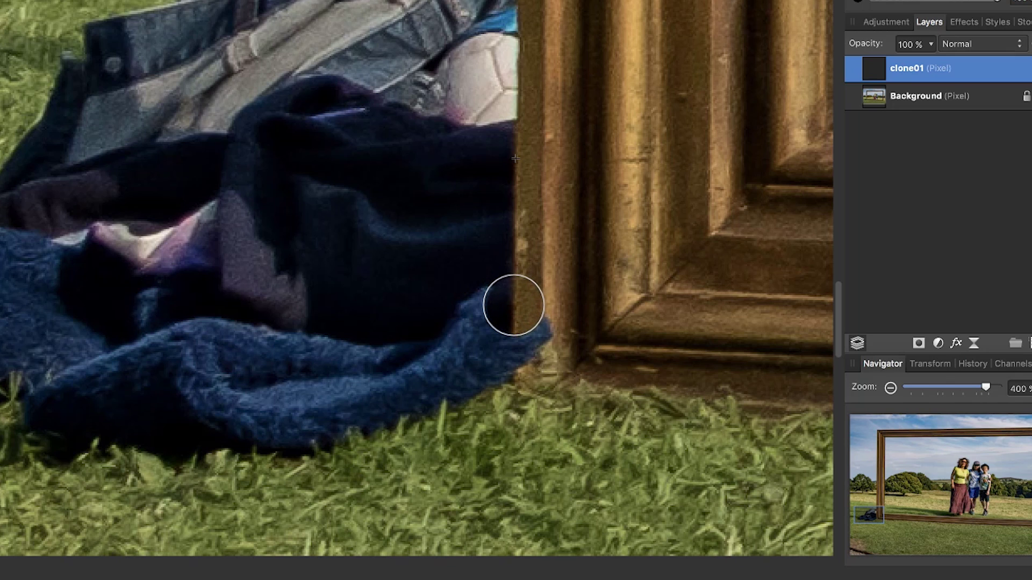
{"action": "left_click", "coordinate": [513, 305]}
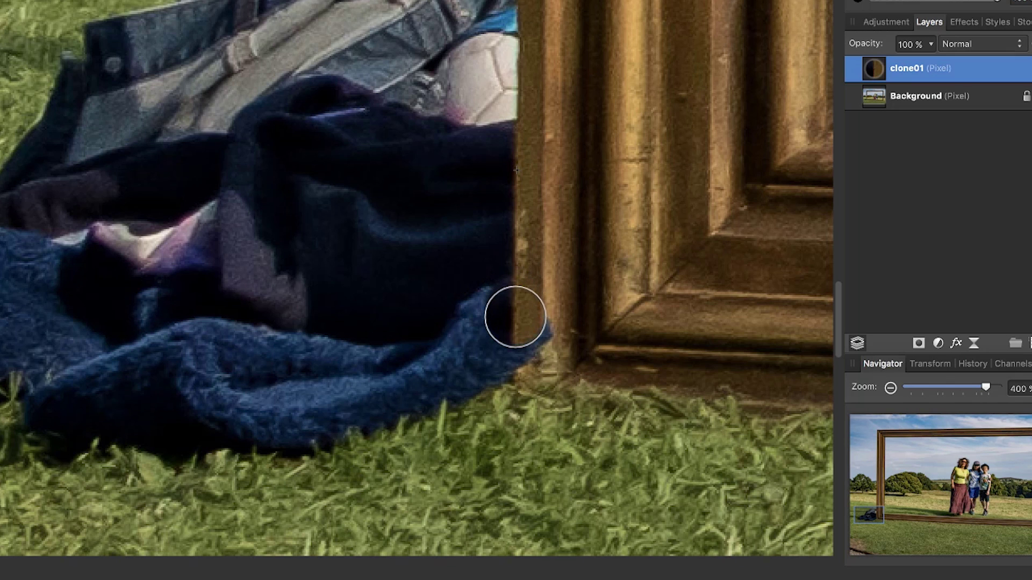
{"action": "mouse_move", "coordinate": [514, 317]}
{"action": "left_mouse_down"}
{"action": "mouse_move", "coordinate": [519, 350]}
{"action": "mouse_move", "coordinate": [523, 316]}
{"action": "left_mouse_up"}
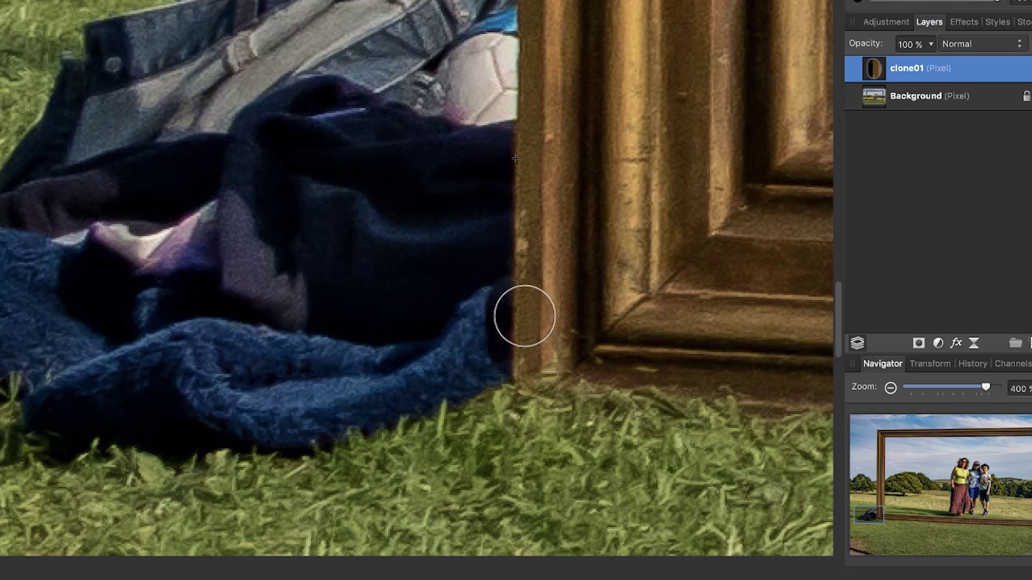
Try cloning grass over the denim jacket and dark clothes beside the frame directly on the clone01 layer.
{"action": "left_click", "coordinate": [634, 109]}
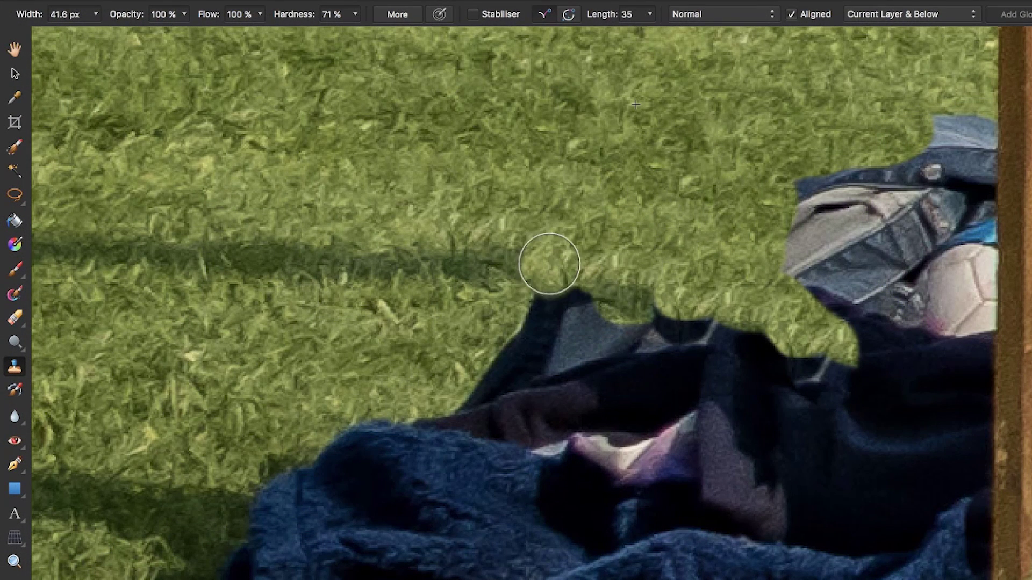
{"action": "mouse_move", "coordinate": [553, 272]}
{"action": "left_mouse_down"}
{"action": "mouse_move", "coordinate": [555, 306]}
{"action": "mouse_move", "coordinate": [588, 318]}
{"action": "mouse_move", "coordinate": [666, 301]}
{"action": "mouse_move", "coordinate": [666, 328]}
{"action": "mouse_move", "coordinate": [715, 322]}
{"action": "mouse_move", "coordinate": [679, 387]}
{"action": "mouse_move", "coordinate": [546, 334]}
{"action": "mouse_move", "coordinate": [559, 367]}
{"action": "mouse_move", "coordinate": [629, 374]}
{"action": "left_mouse_up"}
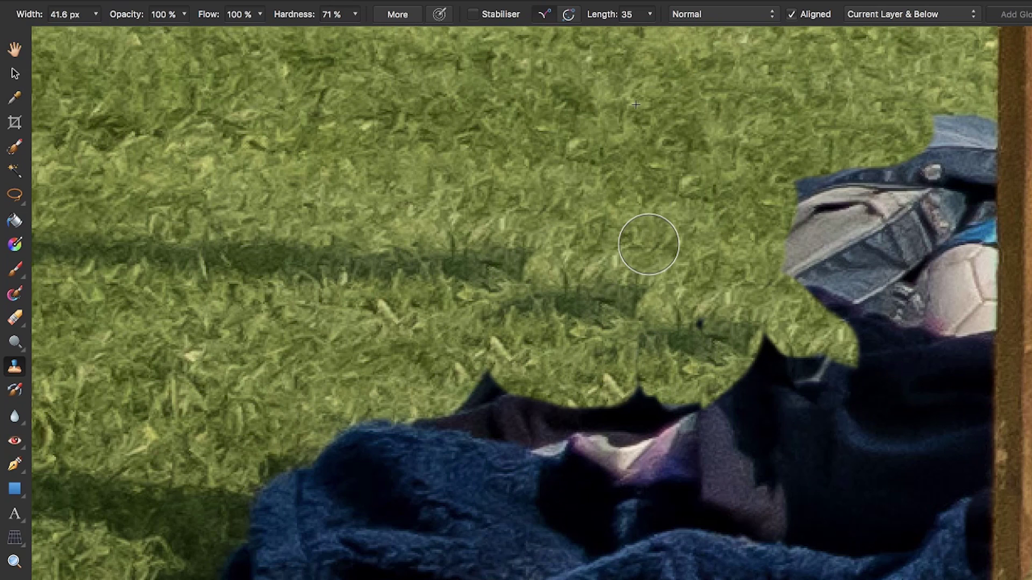
{"action": "left_click", "coordinate": [745, 337]}
{"action": "key", "text": "super+z"}
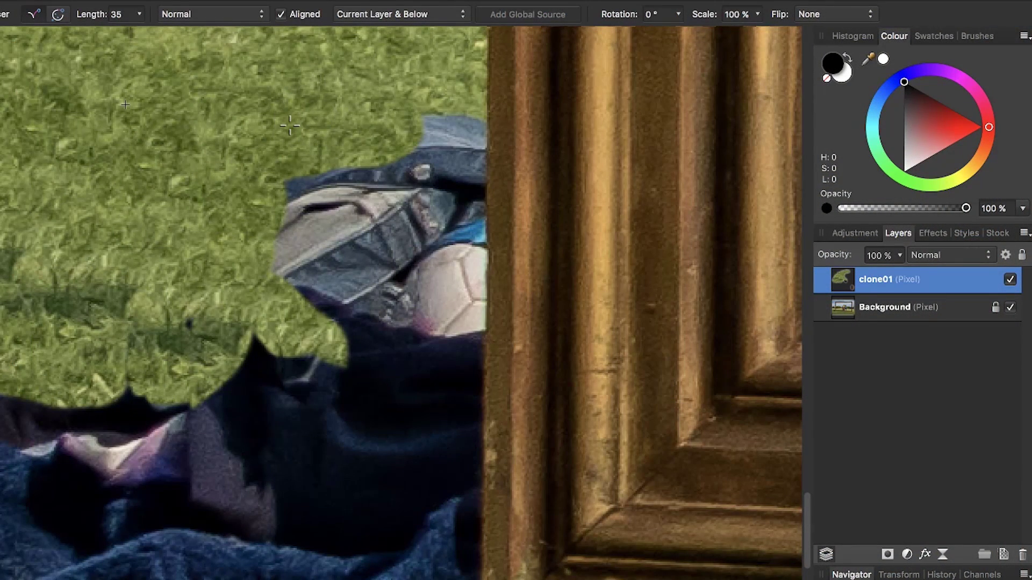
{"action": "mouse_move", "coordinate": [404, 126]}
{"action": "left_mouse_down"}
{"action": "mouse_move", "coordinate": [461, 127]}
{"action": "mouse_move", "coordinate": [461, 189]}
{"action": "mouse_move", "coordinate": [450, 162]}
{"action": "left_mouse_up"}
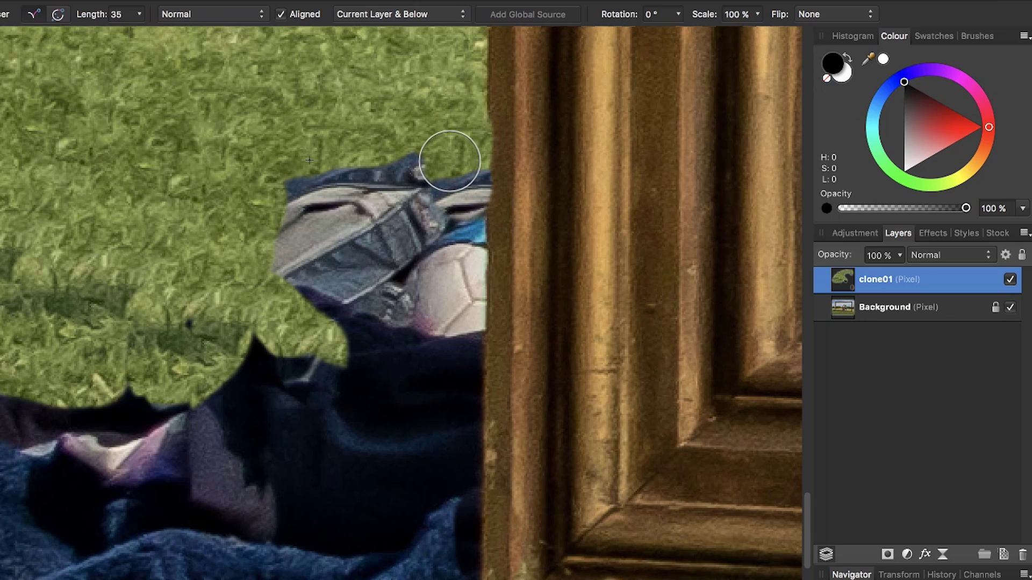
{"action": "left_click", "coordinate": [337, 93], "text": "alt"}
{"action": "mouse_move", "coordinate": [444, 167]}
{"action": "left_mouse_down"}
{"action": "mouse_move", "coordinate": [458, 167]}
{"action": "mouse_move", "coordinate": [463, 182]}
{"action": "mouse_move", "coordinate": [461, 230]}
{"action": "left_mouse_up"}
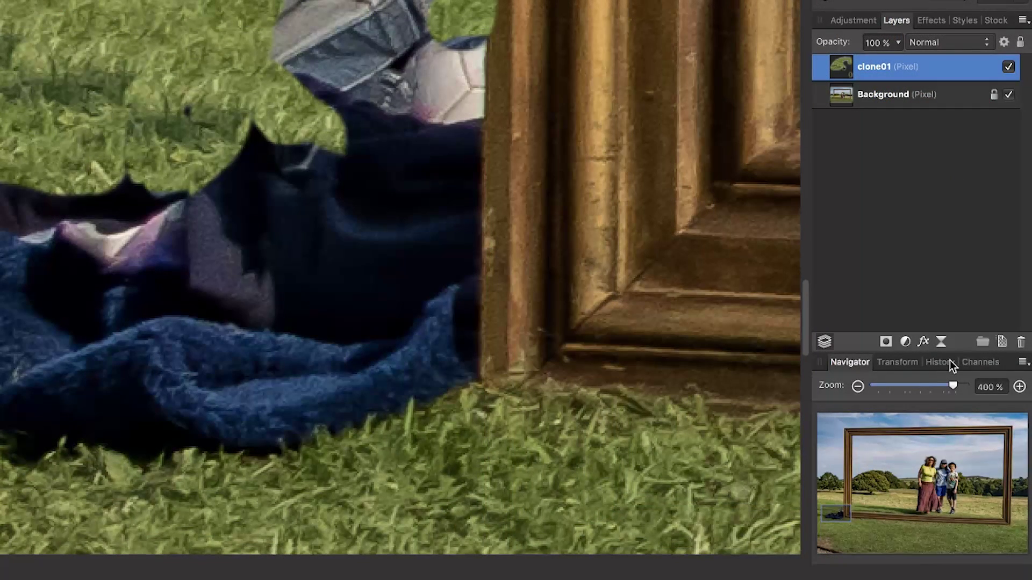
Revert the document history to the first Clone Brush stroke made after the clone01 layer was named.
{"action": "left_click", "coordinate": [947, 362]}
{"action": "mouse_move", "coordinate": [1028, 539]}
{"action": "left_mouse_down"}
{"action": "mouse_move", "coordinate": [1027, 395]}
{"action": "mouse_move", "coordinate": [1027, 473]}
{"action": "left_mouse_up"}
{"action": "left_click_drag", "start_coordinate": [1026, 473], "coordinate": [1026, 484]}
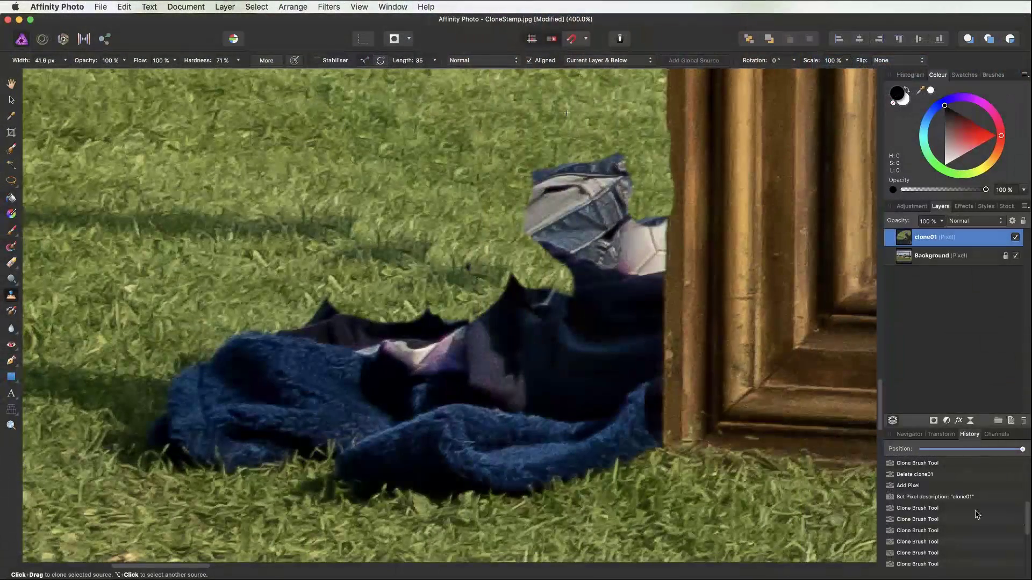
{"action": "left_click", "coordinate": [922, 508]}
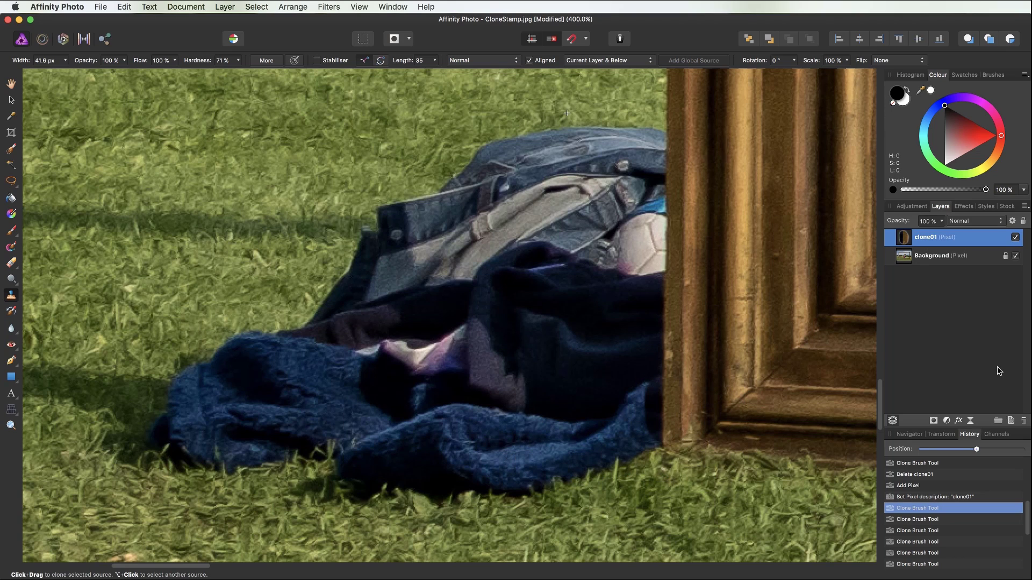
Add a new empty pixel layer above clone01 and name it clone02.
{"action": "left_click", "coordinate": [1010, 421]}
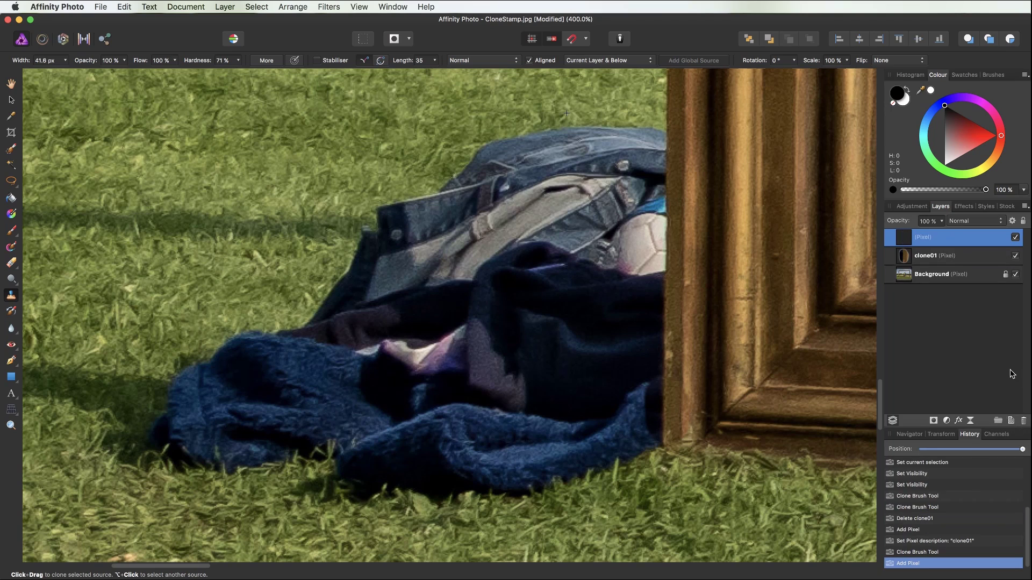
{"action": "double_click", "coordinate": [923, 238]}
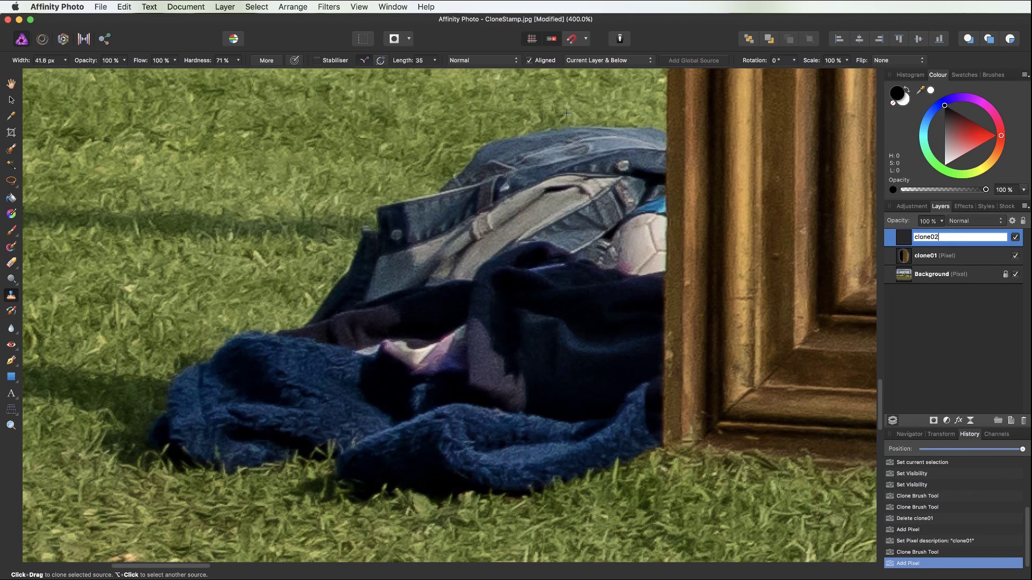
{"action": "type", "text": "clone02"}
{"action": "key", "text": "Return"}
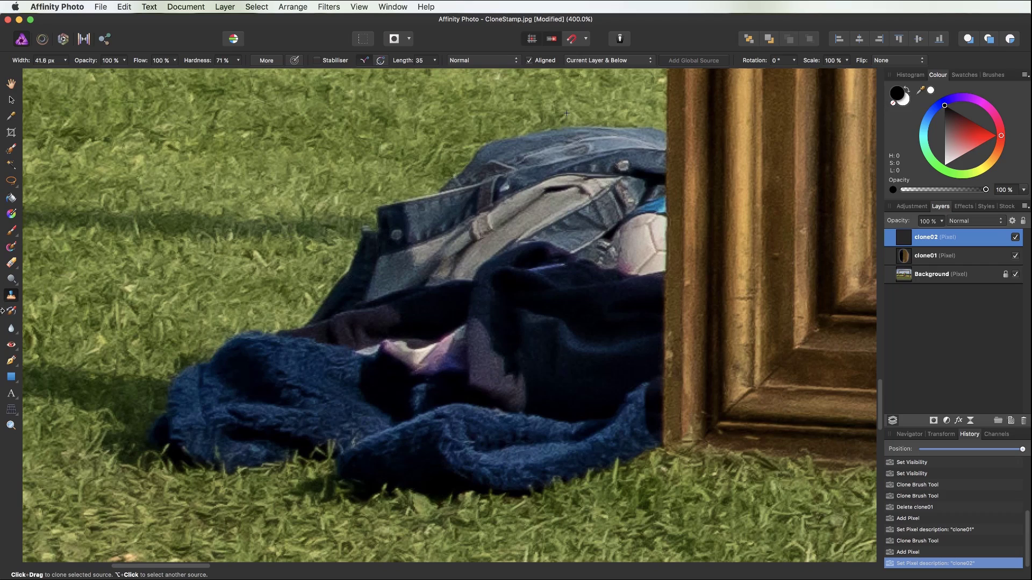
Clone nearby grass over the upper part of the denim clothes on clone02, using an 87.9 px Clone Brush.
{"action": "left_click", "coordinate": [11, 426]}
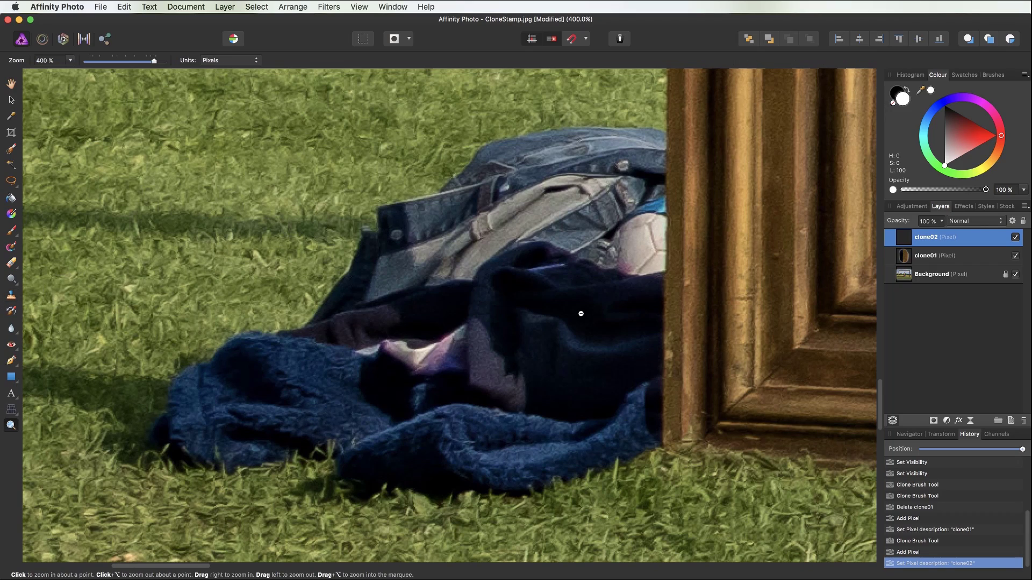
{"action": "left_click", "coordinate": [535, 287], "text": "alt"}
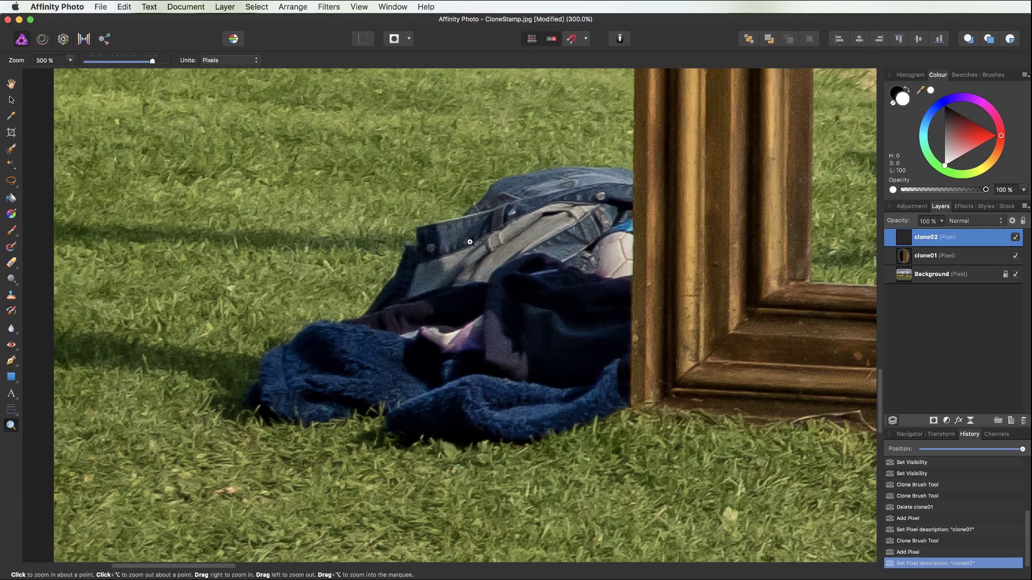
{"action": "left_click_drag", "start_coordinate": [470, 242], "coordinate": [526, 276]}
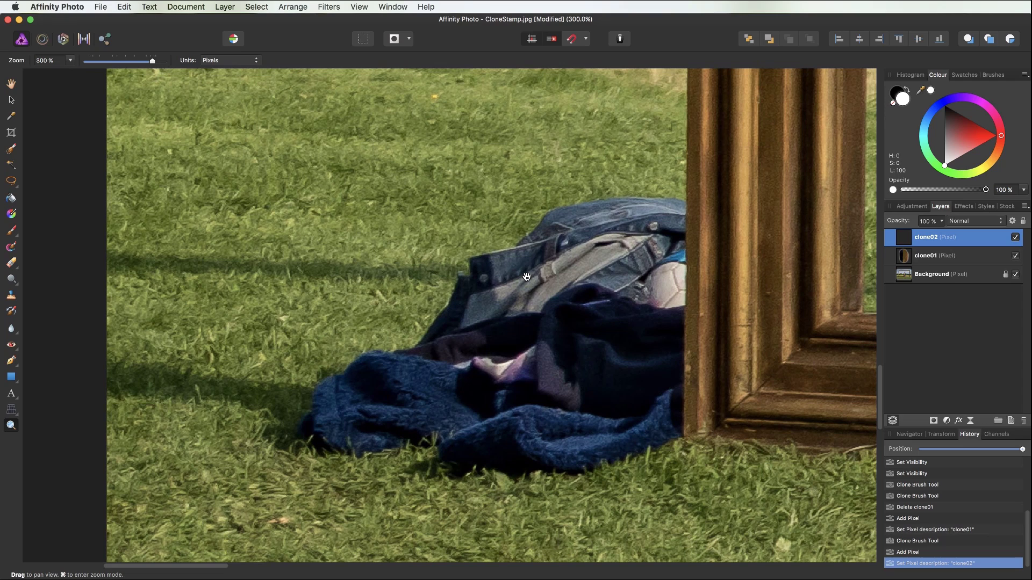
{"action": "left_click", "coordinate": [11, 296]}
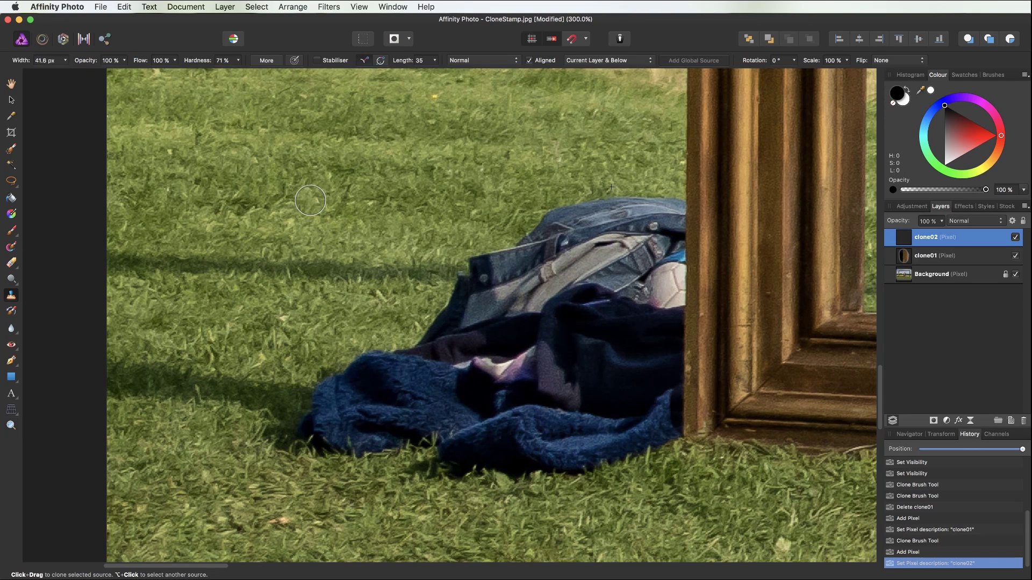
{"action": "left_click", "coordinate": [428, 125], "text": "alt"}
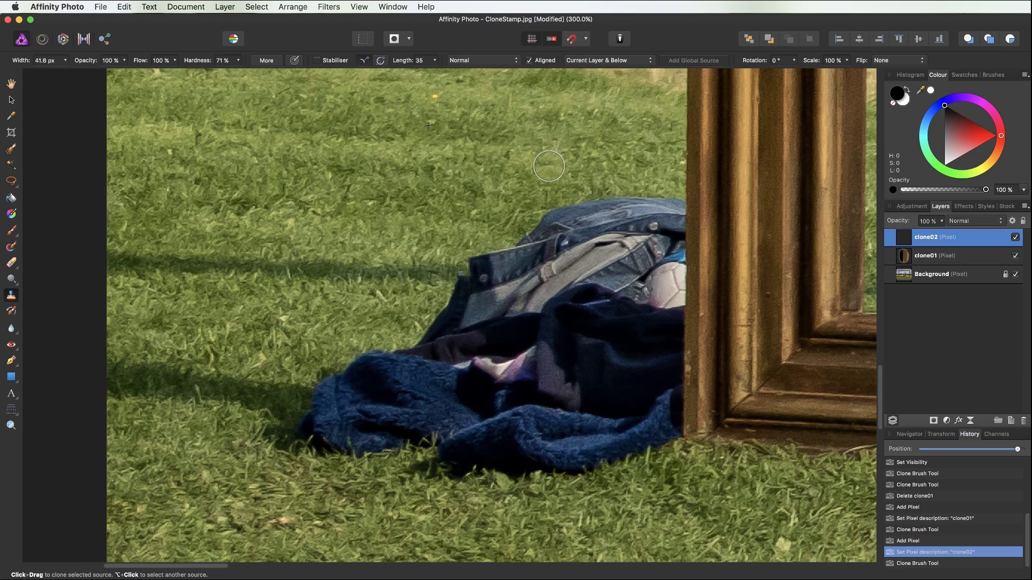
{"action": "key", "text": "bracketleft"}
{"action": "key", "text": "bracketleft"}
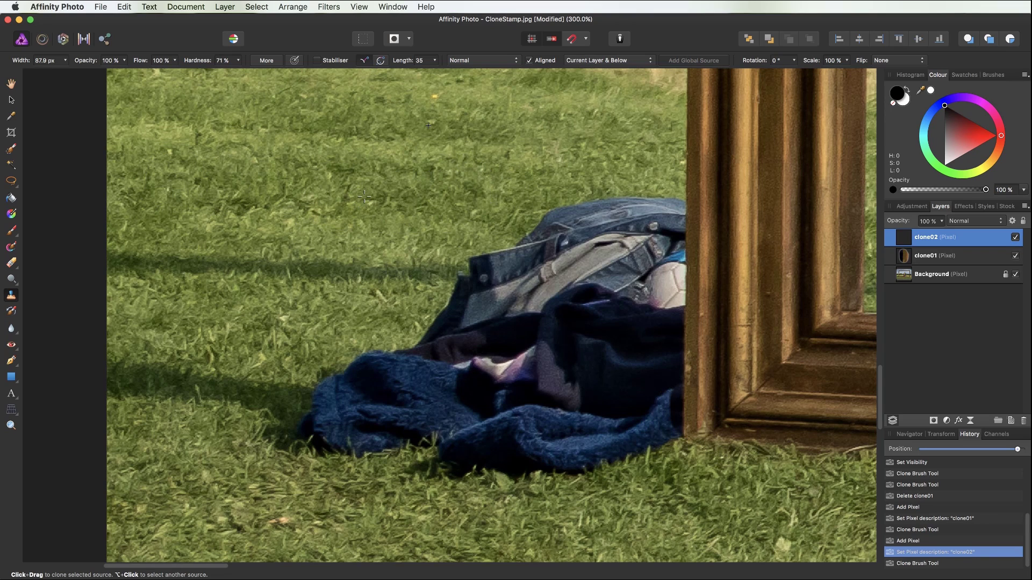
{"action": "mouse_move", "coordinate": [586, 195]}
{"action": "left_mouse_down"}
{"action": "mouse_move", "coordinate": [546, 205]}
{"action": "mouse_move", "coordinate": [671, 206]}
{"action": "left_mouse_up"}
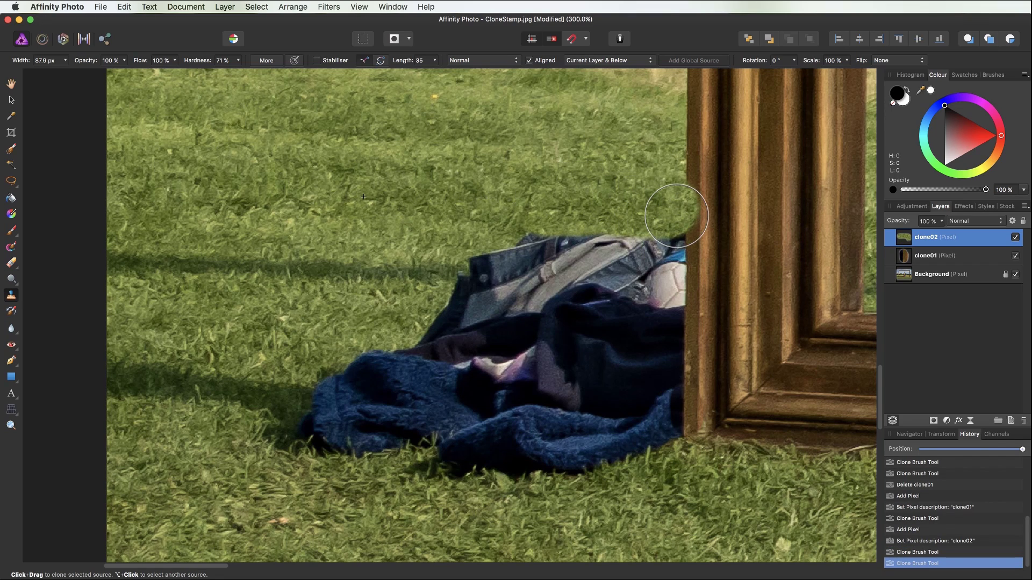
{"action": "left_click", "coordinate": [347, 219], "text": "alt"}
{"action": "mouse_move", "coordinate": [535, 228]}
{"action": "left_mouse_down"}
{"action": "mouse_move", "coordinate": [667, 234]}
{"action": "mouse_move", "coordinate": [474, 239]}
{"action": "left_mouse_up"}
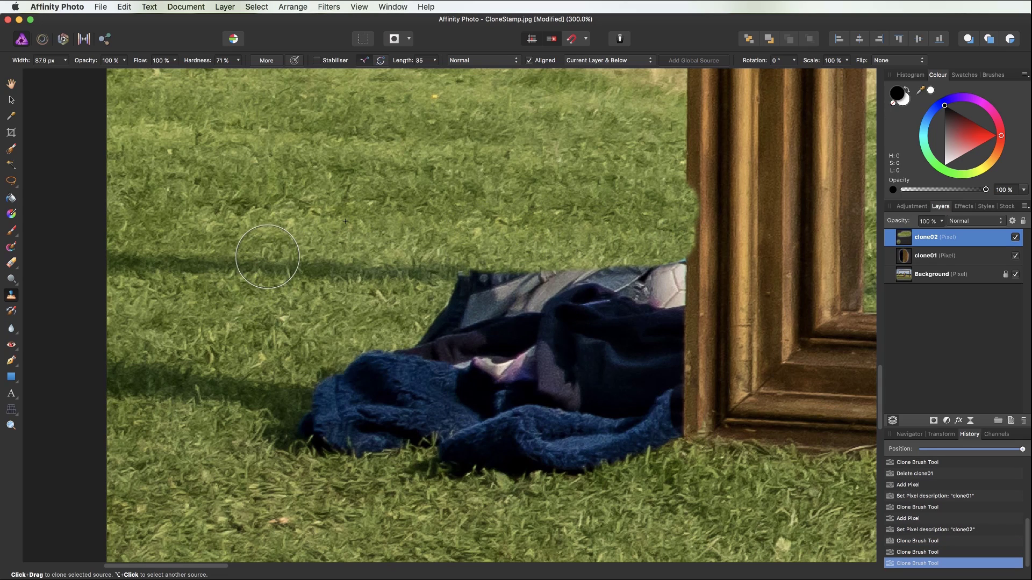
Clone the upper and lower shadow bands and surrounding grass across toward the frame, covering the dark clothes and blue sweater.
{"action": "left_click", "coordinate": [240, 267], "text": "alt"}
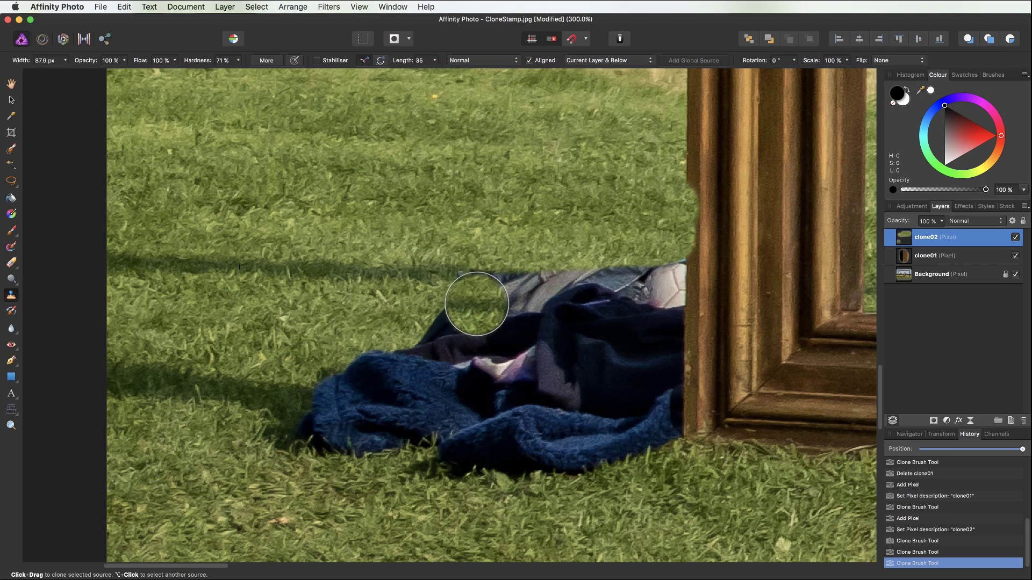
{"action": "mouse_move", "coordinate": [482, 275]}
{"action": "left_mouse_down"}
{"action": "mouse_move", "coordinate": [569, 277]}
{"action": "mouse_move", "coordinate": [453, 280]}
{"action": "mouse_move", "coordinate": [653, 280]}
{"action": "mouse_move", "coordinate": [666, 267]}
{"action": "mouse_move", "coordinate": [643, 280]}
{"action": "mouse_move", "coordinate": [444, 299]}
{"action": "mouse_move", "coordinate": [406, 314]}
{"action": "mouse_move", "coordinate": [664, 318]}
{"action": "mouse_move", "coordinate": [666, 305]}
{"action": "mouse_move", "coordinate": [647, 334]}
{"action": "mouse_move", "coordinate": [356, 329]}
{"action": "left_mouse_up"}
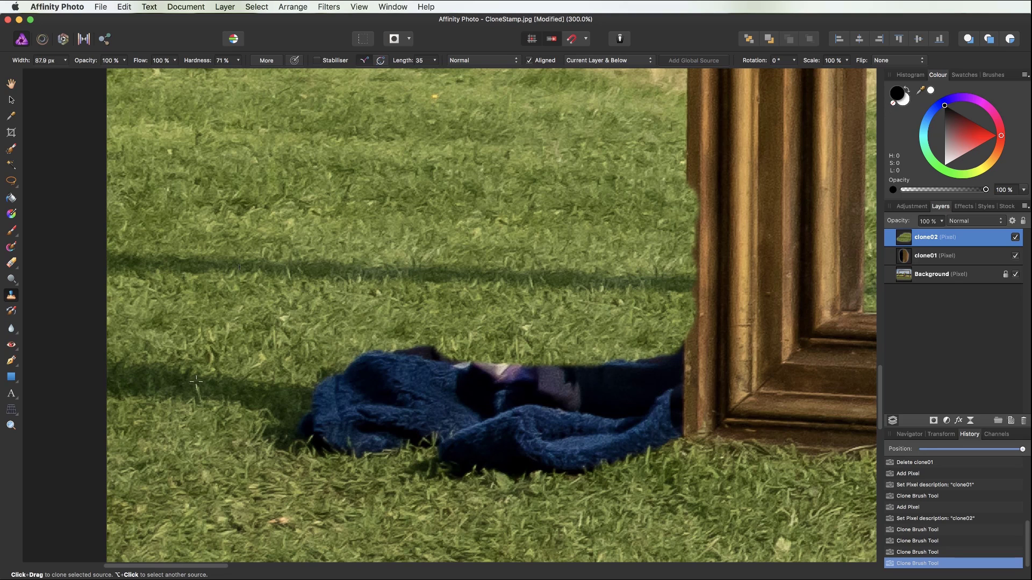
{"action": "mouse_move", "coordinate": [189, 383]}
{"action": "left_mouse_down"}
{"action": "mouse_move", "coordinate": [372, 401]}
{"action": "mouse_move", "coordinate": [318, 405]}
{"action": "mouse_move", "coordinate": [334, 389]}
{"action": "mouse_move", "coordinate": [303, 417]}
{"action": "mouse_move", "coordinate": [368, 403]}
{"action": "mouse_move", "coordinate": [380, 383]}
{"action": "mouse_move", "coordinate": [369, 365]}
{"action": "mouse_move", "coordinate": [373, 377]}
{"action": "mouse_move", "coordinate": [305, 395]}
{"action": "mouse_move", "coordinate": [284, 439]}
{"action": "mouse_move", "coordinate": [335, 441]}
{"action": "mouse_move", "coordinate": [321, 434]}
{"action": "mouse_move", "coordinate": [323, 402]}
{"action": "mouse_move", "coordinate": [371, 394]}
{"action": "mouse_move", "coordinate": [385, 412]}
{"action": "mouse_move", "coordinate": [407, 355]}
{"action": "mouse_move", "coordinate": [420, 353]}
{"action": "mouse_move", "coordinate": [385, 391]}
{"action": "mouse_move", "coordinate": [389, 448]}
{"action": "left_mouse_up"}
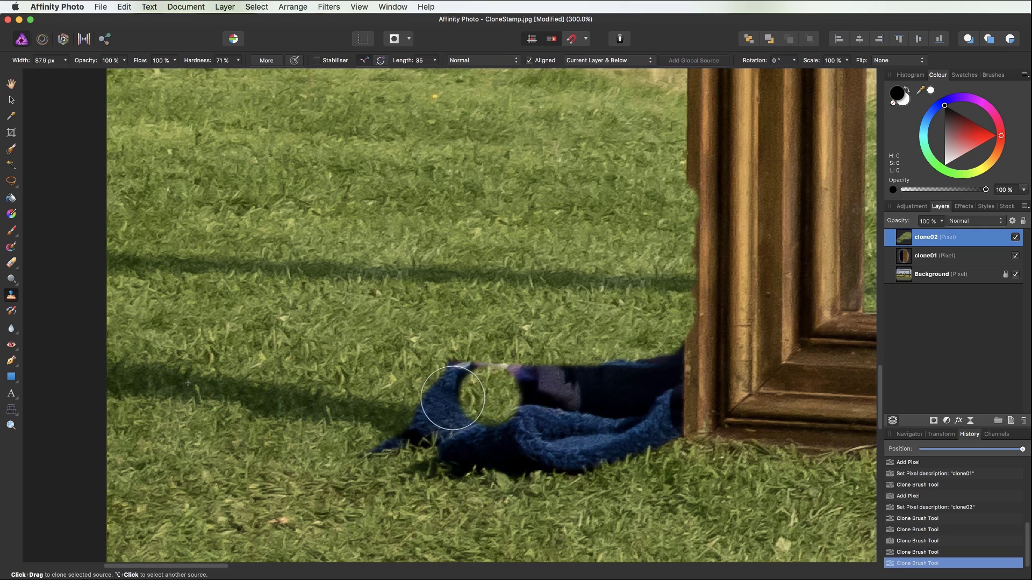
{"action": "left_click", "coordinate": [416, 411]}
{"action": "mouse_move", "coordinate": [415, 412]}
{"action": "left_mouse_down"}
{"action": "mouse_move", "coordinate": [460, 420]}
{"action": "mouse_move", "coordinate": [504, 344]}
{"action": "mouse_move", "coordinate": [470, 385]}
{"action": "mouse_move", "coordinate": [451, 382]}
{"action": "mouse_move", "coordinate": [395, 429]}
{"action": "mouse_move", "coordinate": [485, 434]}
{"action": "mouse_move", "coordinate": [540, 391]}
{"action": "mouse_move", "coordinate": [529, 368]}
{"action": "mouse_move", "coordinate": [579, 373]}
{"action": "mouse_move", "coordinate": [545, 409]}
{"action": "mouse_move", "coordinate": [556, 439]}
{"action": "mouse_move", "coordinate": [595, 433]}
{"action": "mouse_move", "coordinate": [633, 453]}
{"action": "mouse_move", "coordinate": [628, 537]}
{"action": "left_mouse_up"}
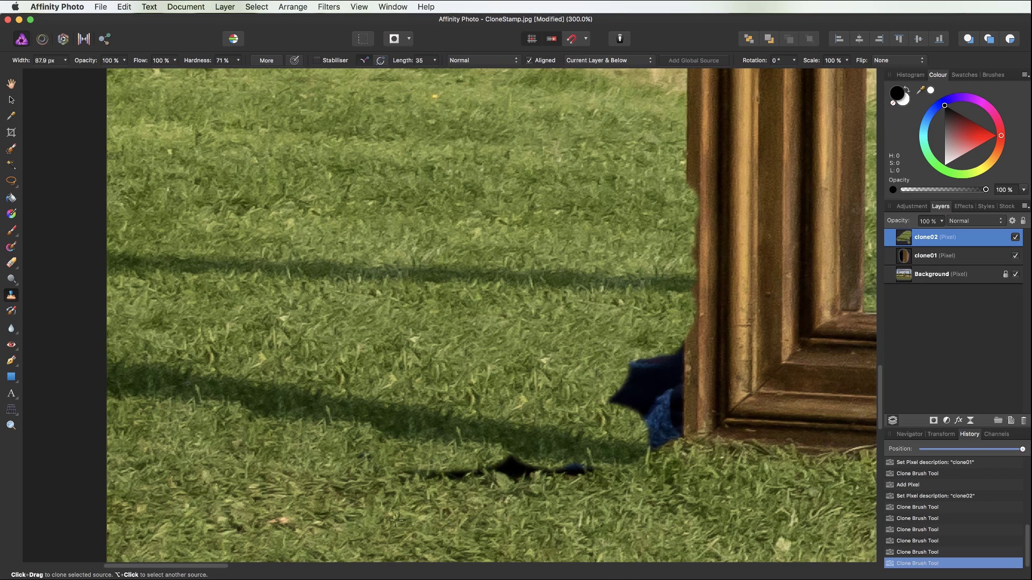
Sample clean grass below the lower shadow and clone over the leftover dark and blue clothing scraps near the frame.
{"action": "left_click", "coordinate": [376, 511], "text": "alt"}
{"action": "left_click_drag", "start_coordinate": [420, 483], "coordinate": [635, 495]}
{"action": "mouse_move", "coordinate": [628, 379]}
{"action": "left_mouse_down"}
{"action": "mouse_move", "coordinate": [661, 369]}
{"action": "mouse_move", "coordinate": [648, 406]}
{"action": "left_mouse_up"}
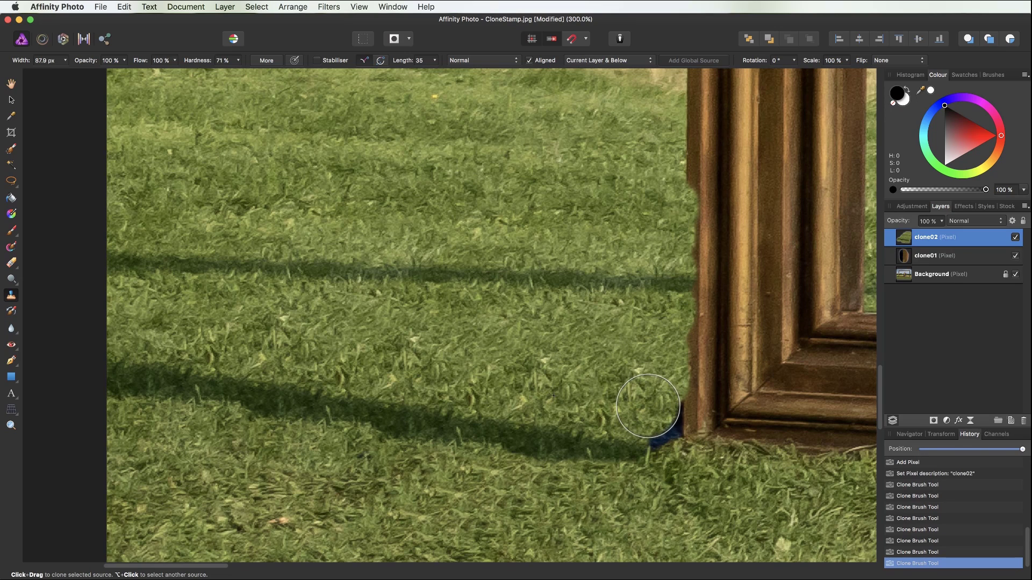
Clone grass over the frame-side end of the lower shadow, switching to a 124.3 px brush with 2% hardness.
{"action": "left_click", "coordinate": [673, 495], "text": "alt"}
{"action": "left_click_drag", "start_coordinate": [664, 468], "coordinate": [537, 476]}
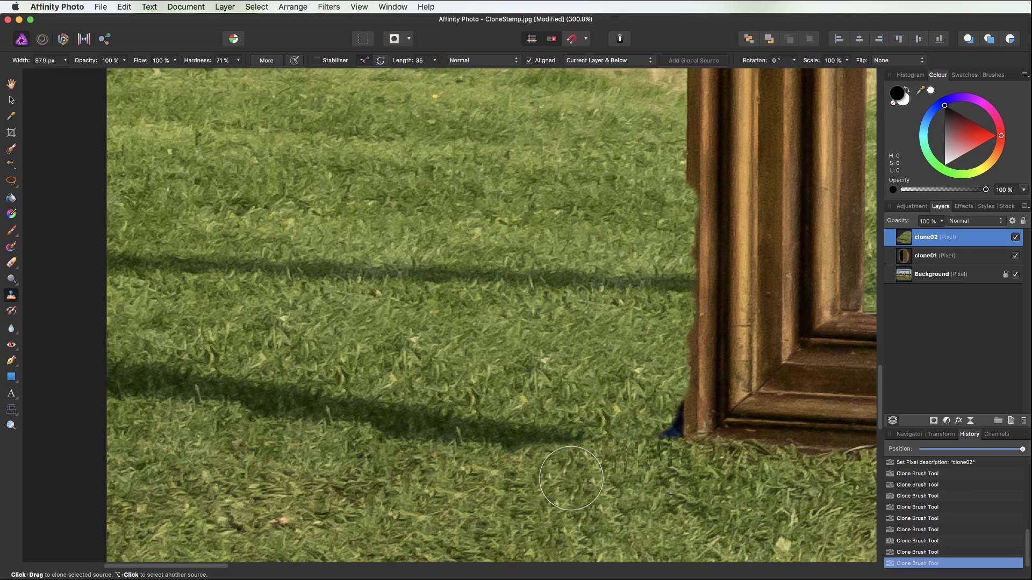
{"action": "left_click", "coordinate": [620, 522], "text": "alt"}
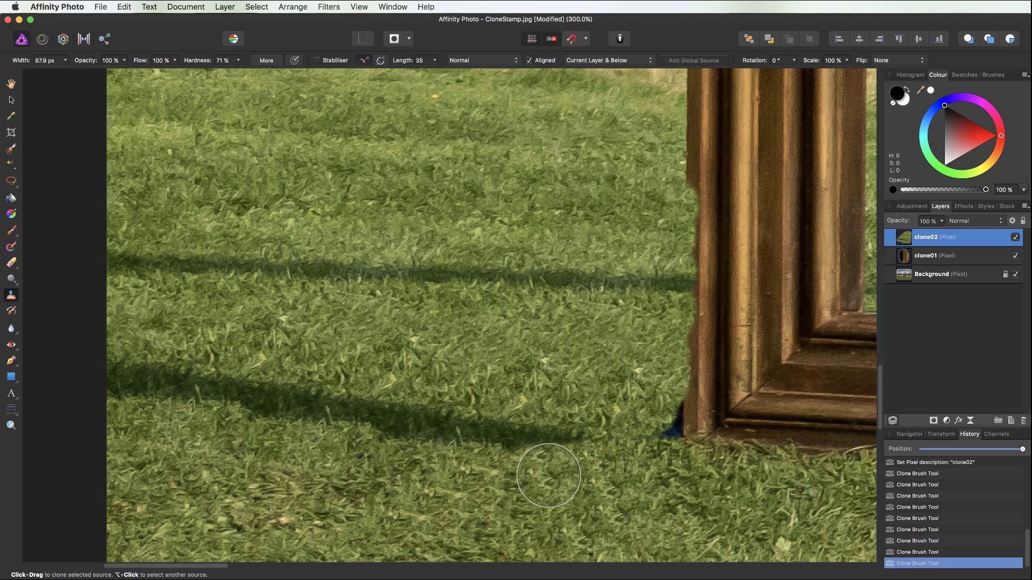
{"action": "mouse_move", "coordinate": [566, 465]}
{"action": "left_mouse_down", "text": "ctrl+alt"}
{"action": "mouse_move", "coordinate": [586, 467]}
{"action": "mouse_move", "coordinate": [579, 424]}
{"action": "left_mouse_up", "text": "ctrl+alt"}
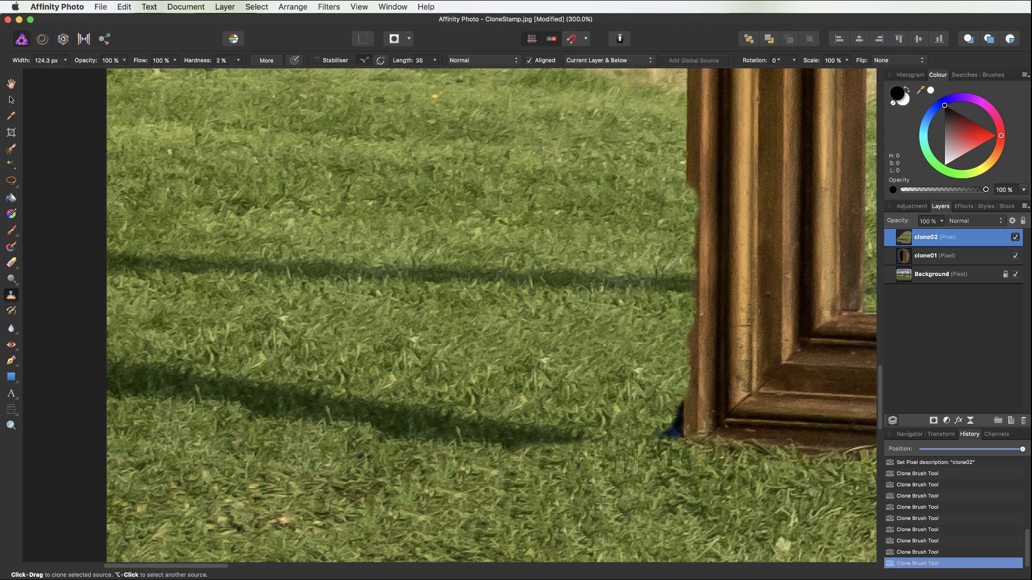
{"action": "left_click", "coordinate": [602, 508], "text": "alt"}
{"action": "left_click", "coordinate": [577, 459]}
{"action": "mouse_move", "coordinate": [559, 457]}
{"action": "left_mouse_down"}
{"action": "mouse_move", "coordinate": [523, 460]}
{"action": "mouse_move", "coordinate": [570, 459]}
{"action": "mouse_move", "coordinate": [401, 469]}
{"action": "left_mouse_up"}
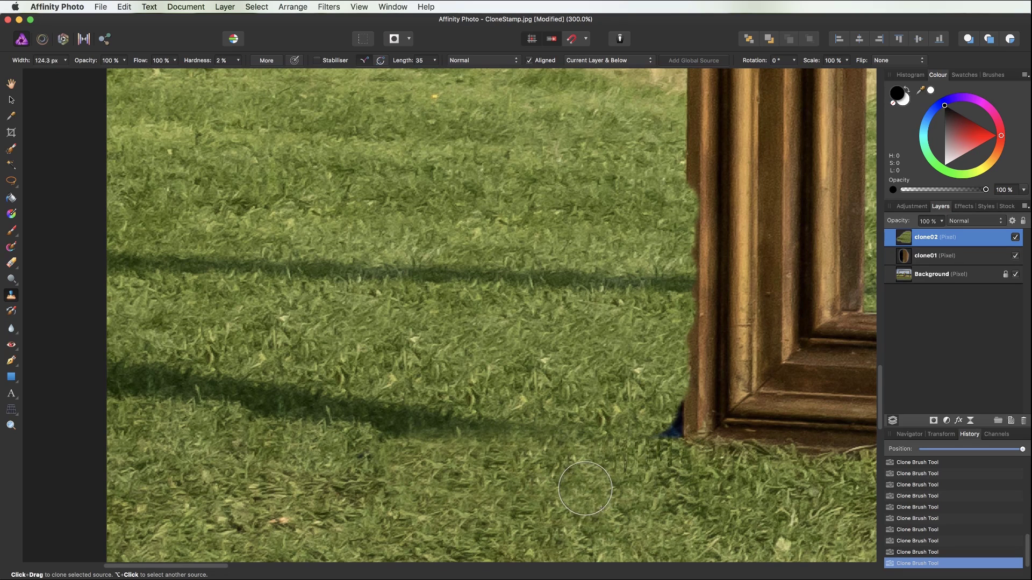
Clone grass over the rest of the lower shadow and the blue scrap at the frame's corner with a 162.8 px, 74% hardness brush.
{"action": "mouse_move", "coordinate": [569, 472]}
{"action": "left_mouse_down", "text": "ctrl+alt"}
{"action": "mouse_move", "coordinate": [583, 472]}
{"action": "mouse_move", "coordinate": [569, 472]}
{"action": "left_mouse_up", "text": "ctrl+alt"}
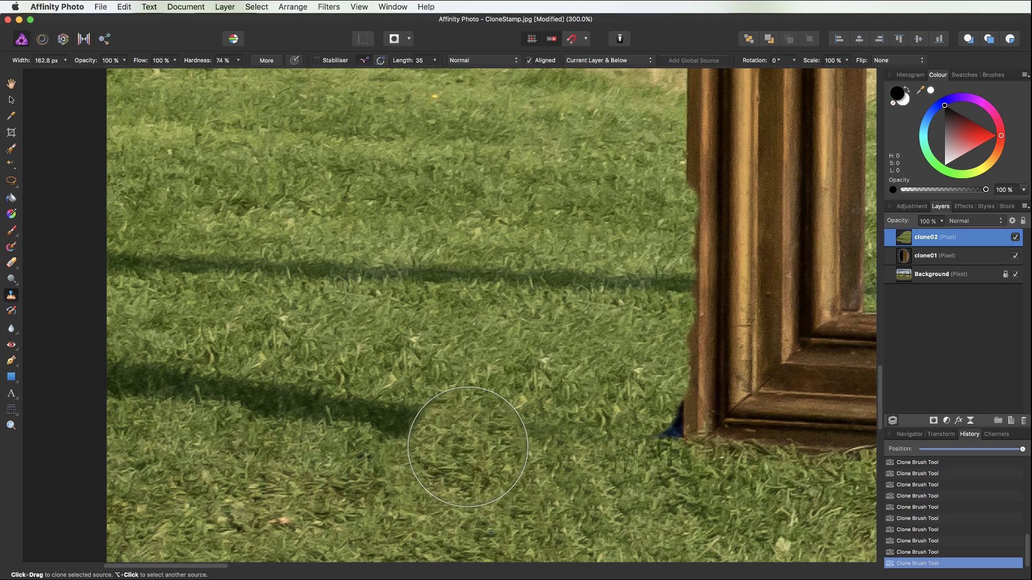
{"action": "left_click_drag", "start_coordinate": [460, 427], "coordinate": [124, 371]}
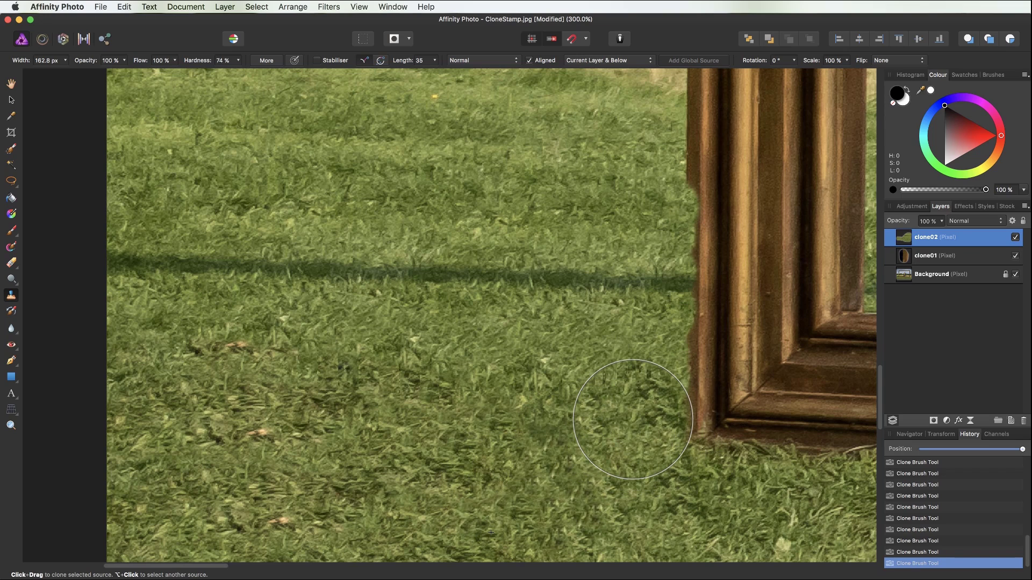
{"action": "left_click", "coordinate": [633, 421]}
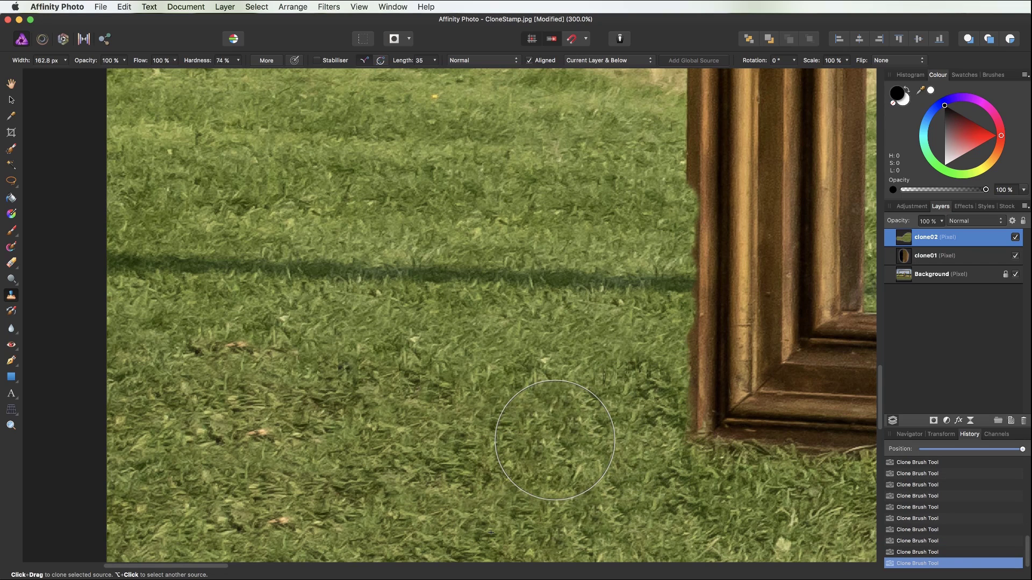
{"action": "left_click", "coordinate": [555, 440]}
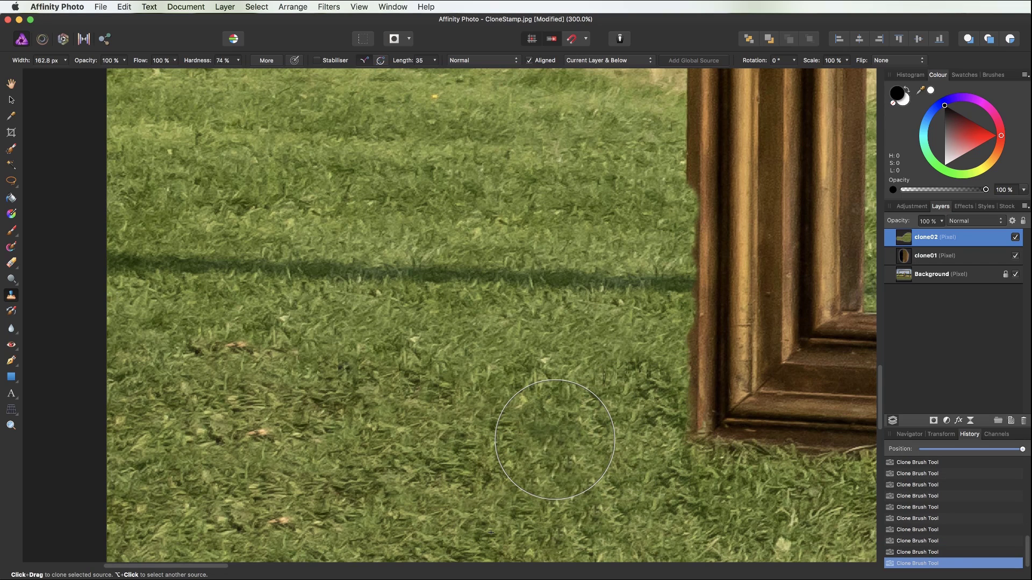
{"action": "left_click", "coordinate": [554, 439]}
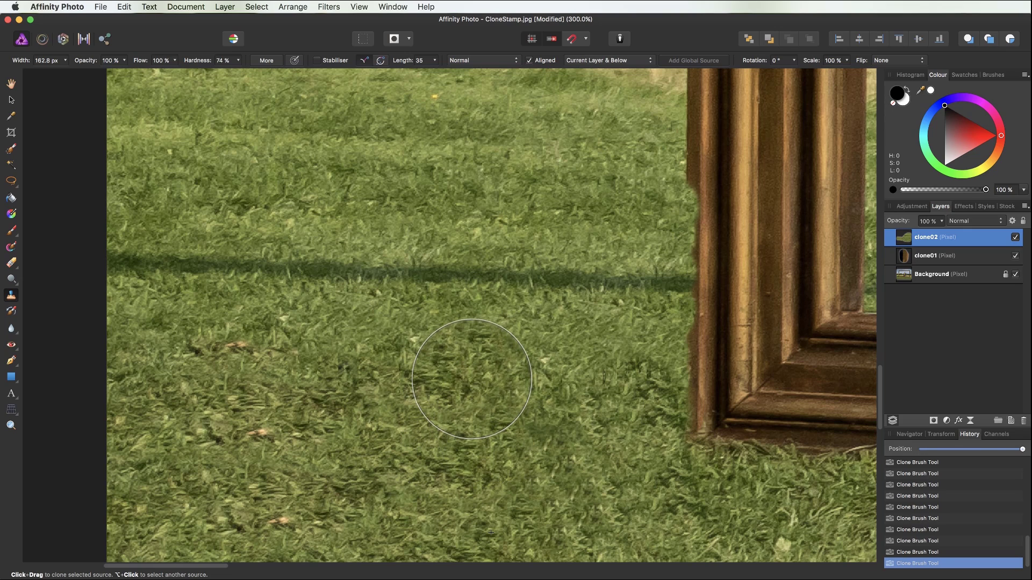
Reduce the Clone Brush to 51.5 px with 75% hardness and clone grass over the uppermost duplicated brown leaf.
{"action": "left_click_drag", "start_coordinate": [414, 378], "coordinate": [355, 378], "text": "ctrl+alt"}
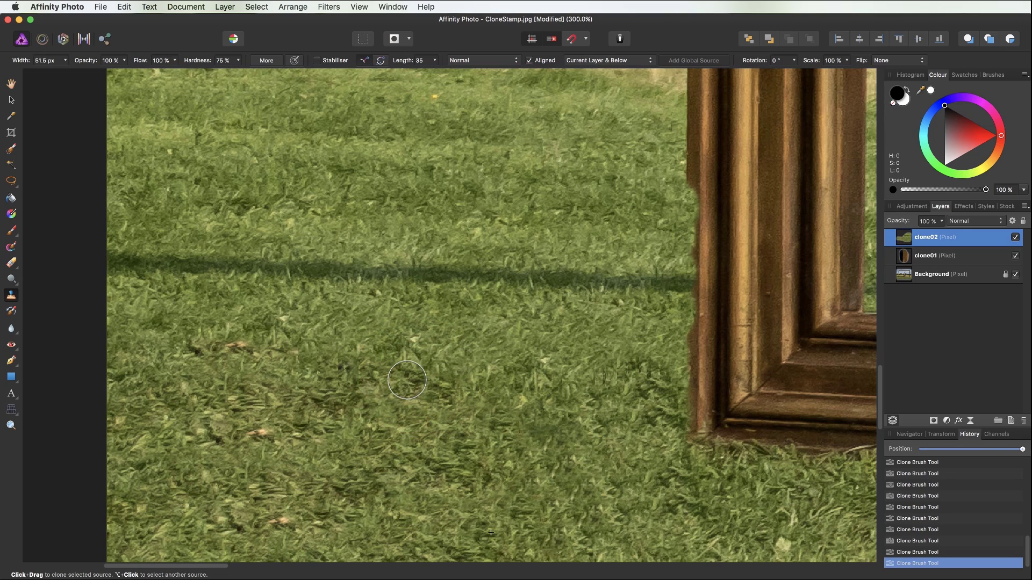
{"action": "left_click", "coordinate": [302, 318], "text": "alt"}
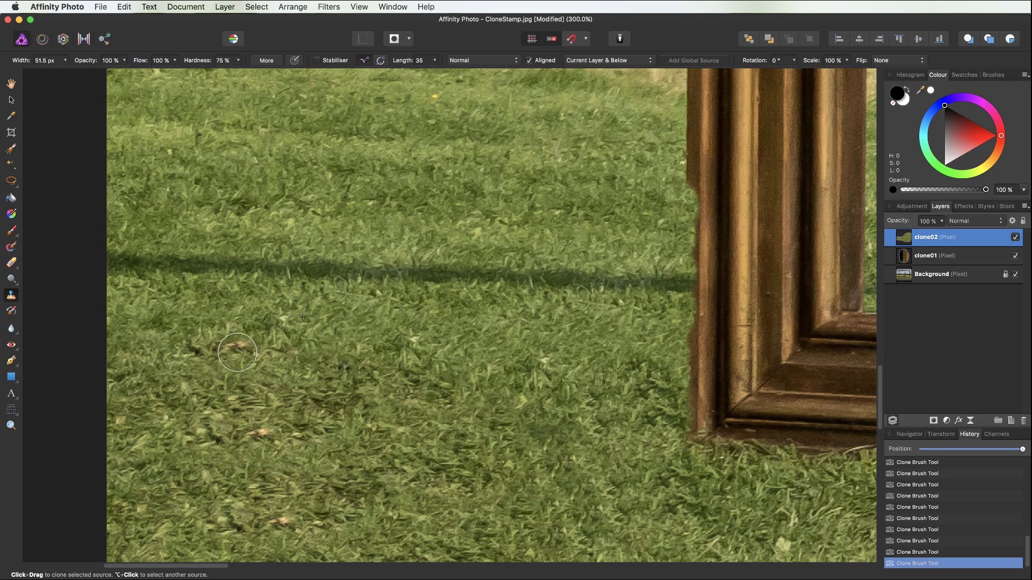
{"action": "mouse_move", "coordinate": [237, 352]}
{"action": "left_mouse_down"}
{"action": "mouse_move", "coordinate": [226, 355]}
{"action": "mouse_move", "coordinate": [240, 346]}
{"action": "left_mouse_up"}
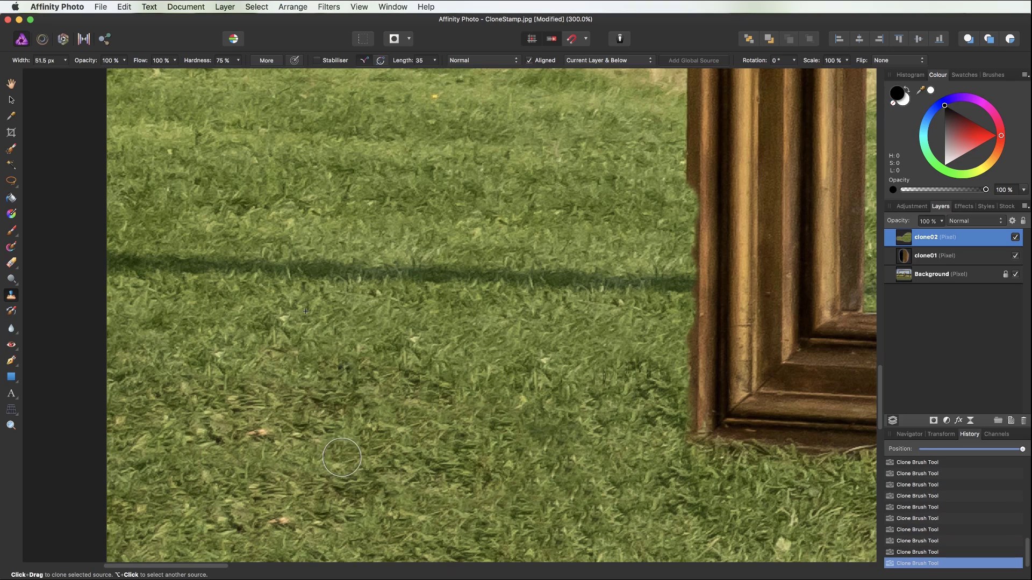
Sample clean grass and clone it over the duplicated brown leaf, and sample the grass below the frame's lower-left corner.
{"action": "left_click", "coordinate": [314, 455], "text": "alt"}
{"action": "mouse_move", "coordinate": [271, 436]}
{"action": "left_mouse_down"}
{"action": "mouse_move", "coordinate": [226, 394]}
{"action": "mouse_move", "coordinate": [245, 399]}
{"action": "left_mouse_up"}
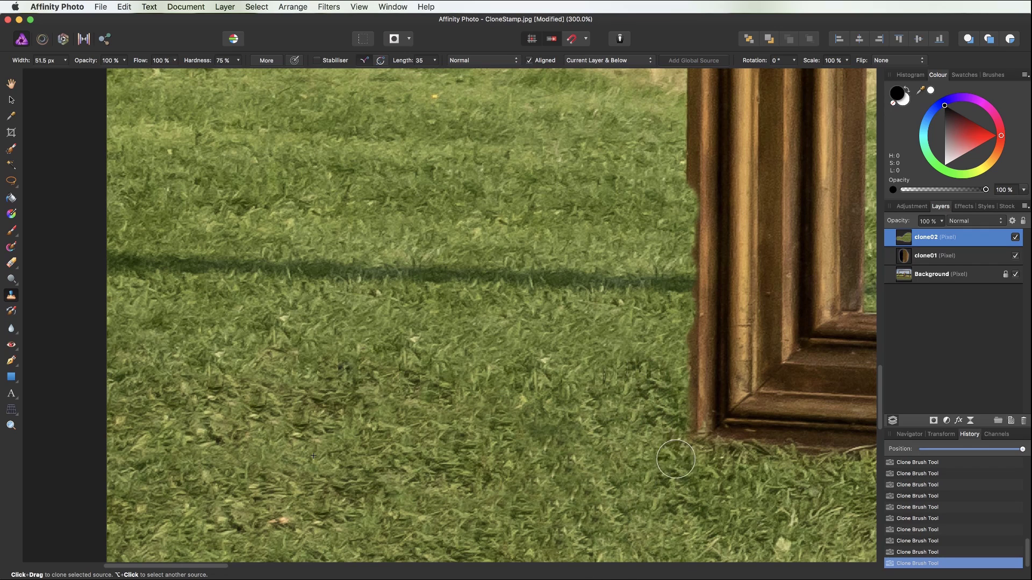
{"action": "left_click", "coordinate": [741, 476], "text": "alt"}
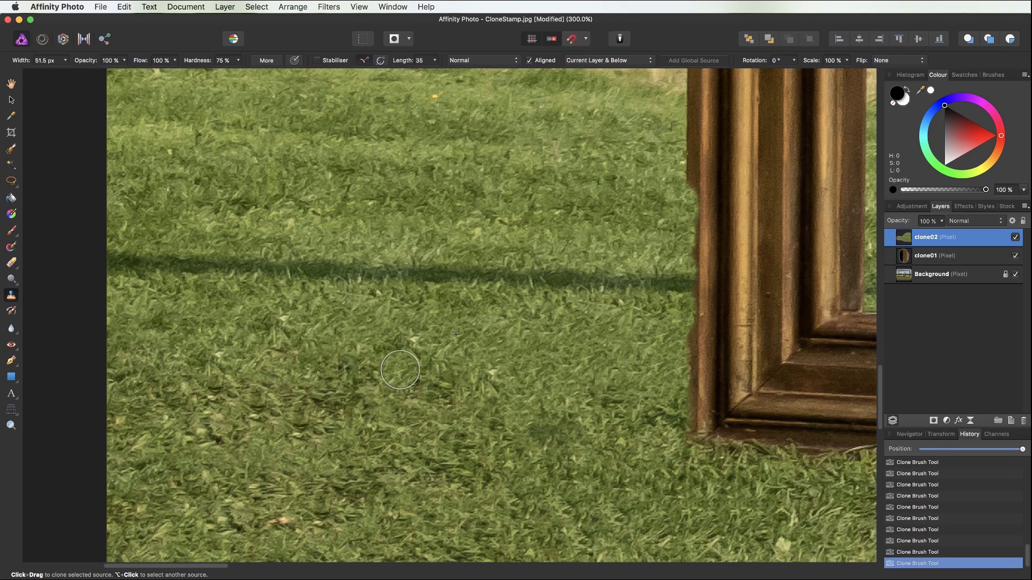
Clone varied grass samples over the dark specks and repeated patches in the lawn where the clothes lay.
{"action": "left_click", "coordinate": [352, 355], "text": "alt"}
{"action": "mouse_move", "coordinate": [321, 421]}
{"action": "left_mouse_down"}
{"action": "mouse_move", "coordinate": [341, 405]}
{"action": "mouse_move", "coordinate": [307, 432]}
{"action": "left_mouse_up"}
{"action": "left_click", "coordinate": [412, 420]}
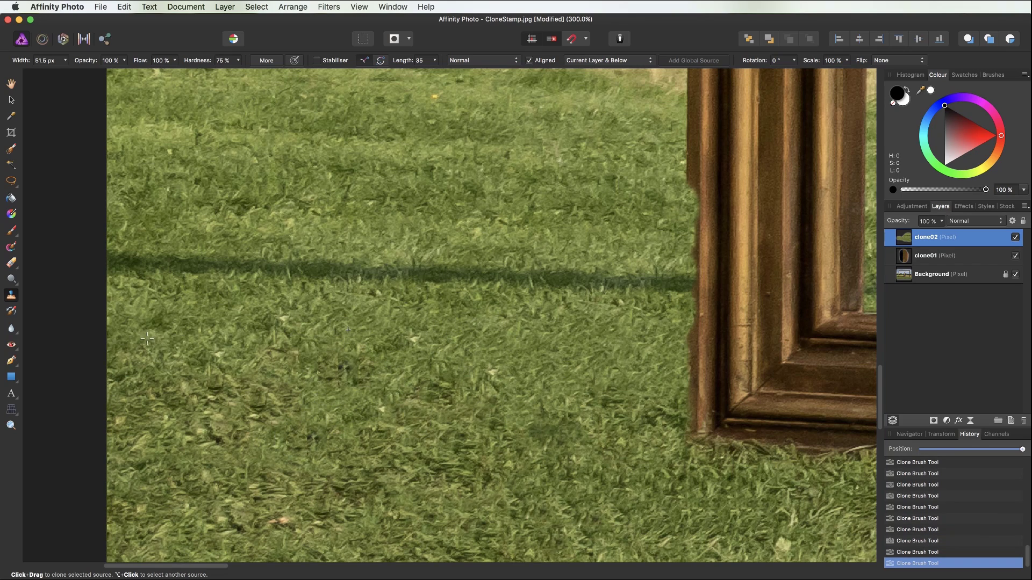
{"action": "left_click", "coordinate": [155, 349], "text": "alt"}
{"action": "left_click", "coordinate": [253, 408]}
{"action": "left_click", "coordinate": [332, 462], "text": "alt"}
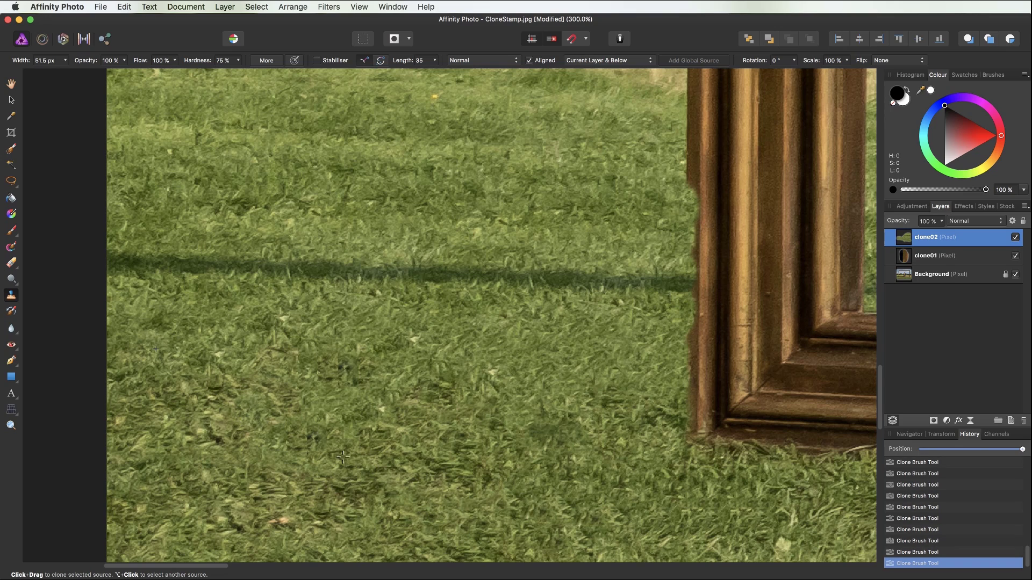
{"action": "left_click", "coordinate": [223, 448]}
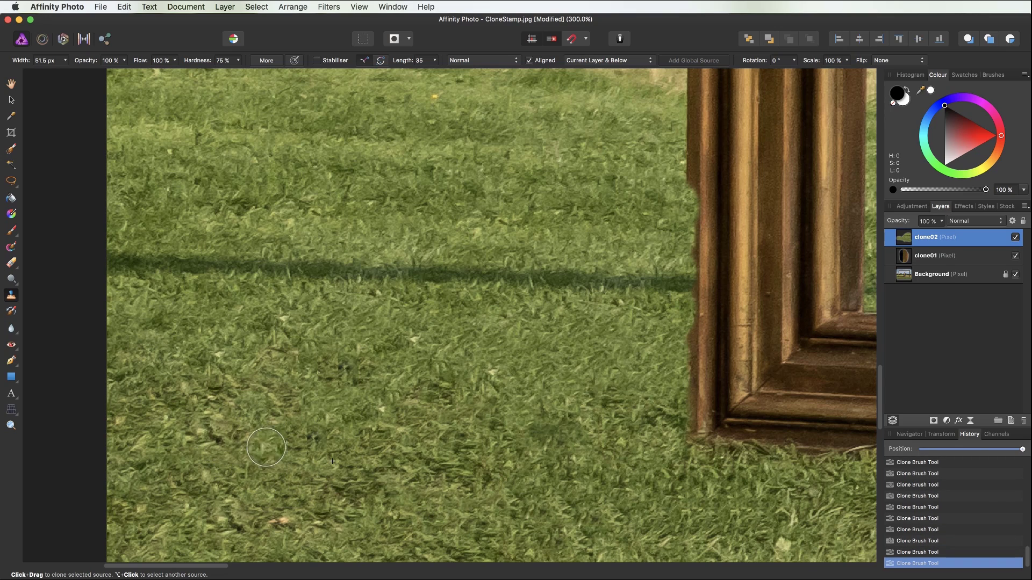
{"action": "left_click", "coordinate": [335, 444], "text": "alt"}
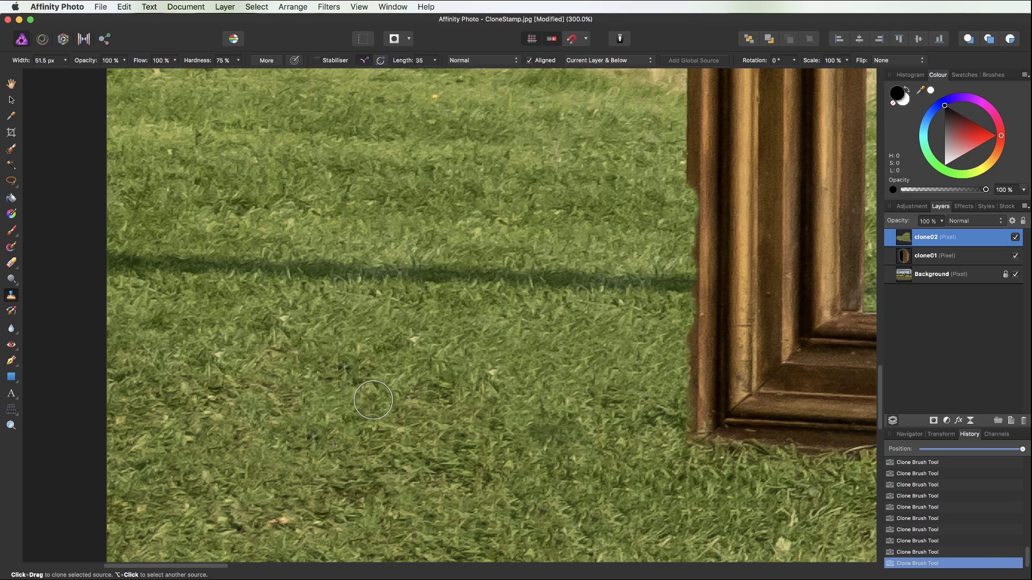
Inspect the frame's lower-left outer edge closely, comparing it with the clone02 layer hidden and shown.
{"action": "key", "text": "super+0"}
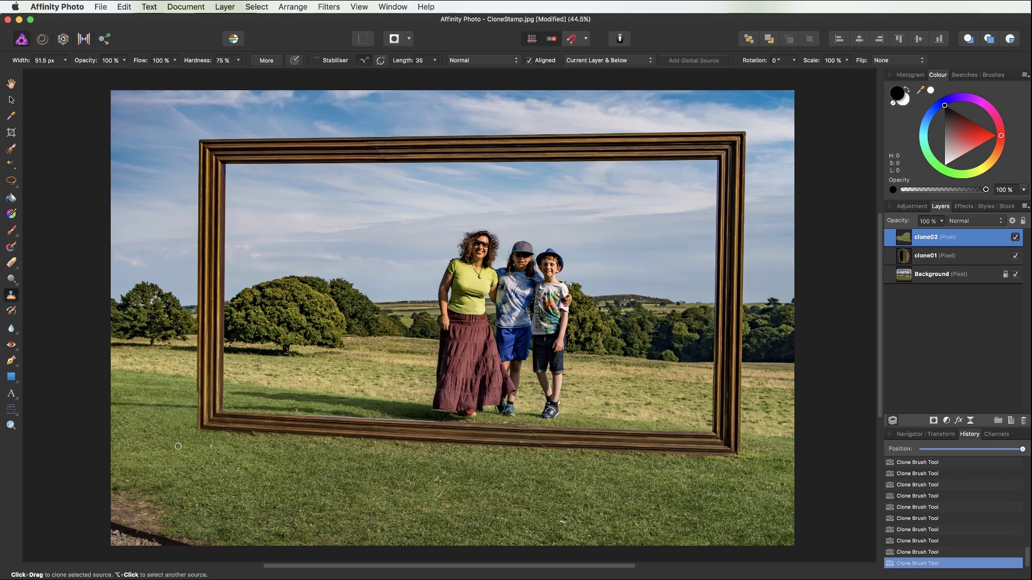
{"action": "left_click", "coordinate": [10, 426]}
{"action": "left_click_drag", "start_coordinate": [184, 418], "coordinate": [340, 421]}
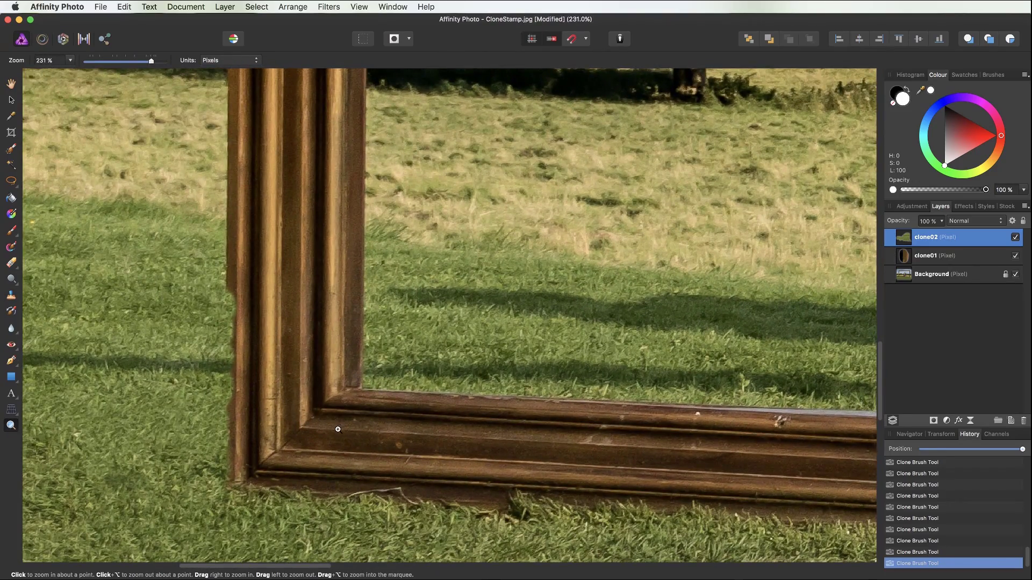
{"action": "key", "text": "space"}
{"action": "left_click_drag", "start_coordinate": [263, 429], "coordinate": [403, 371]}
{"action": "left_click_drag", "start_coordinate": [388, 306], "coordinate": [465, 351]}
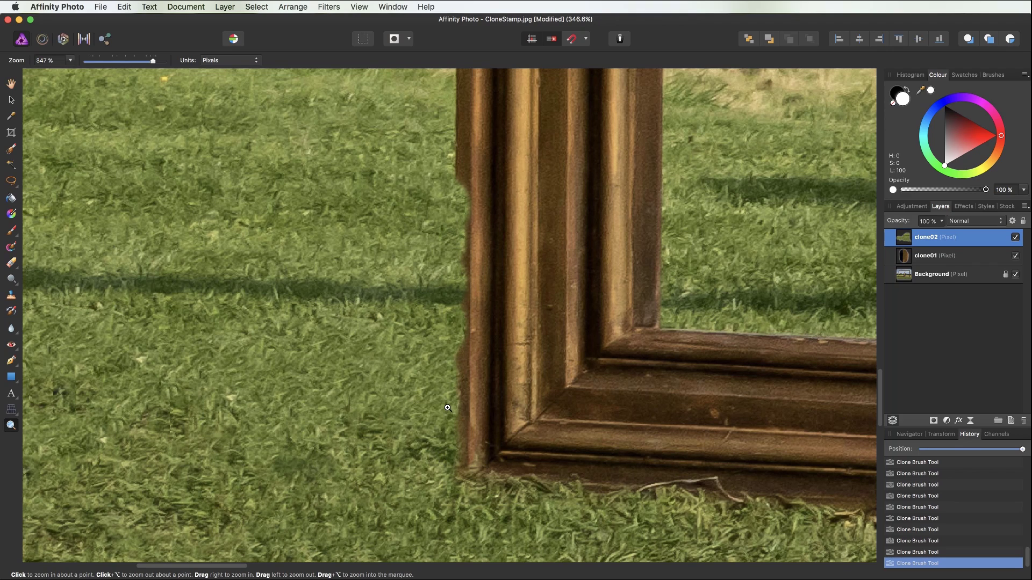
{"action": "left_click", "coordinate": [1015, 237]}
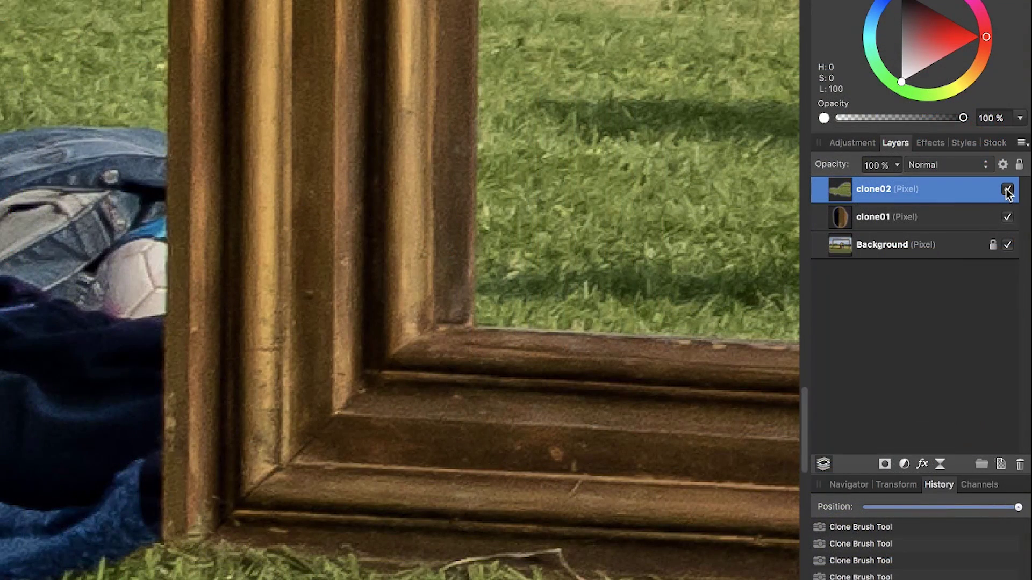
{"action": "left_click", "coordinate": [1008, 190]}
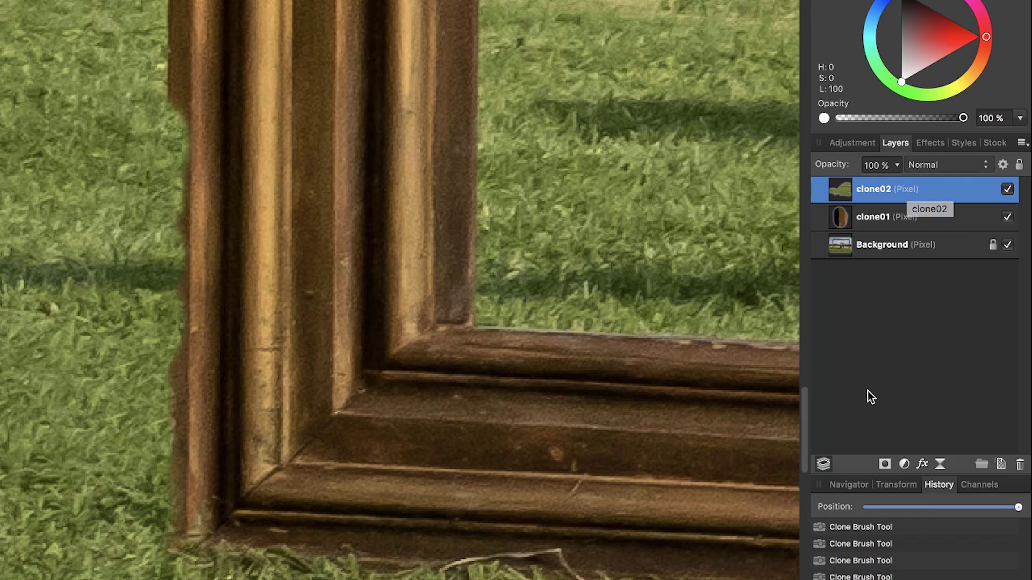
Add a mask to the clone02 layer, select it, and test painting black on it with a 487 px, 66% hardness brush.
{"action": "left_click", "coordinate": [885, 466]}
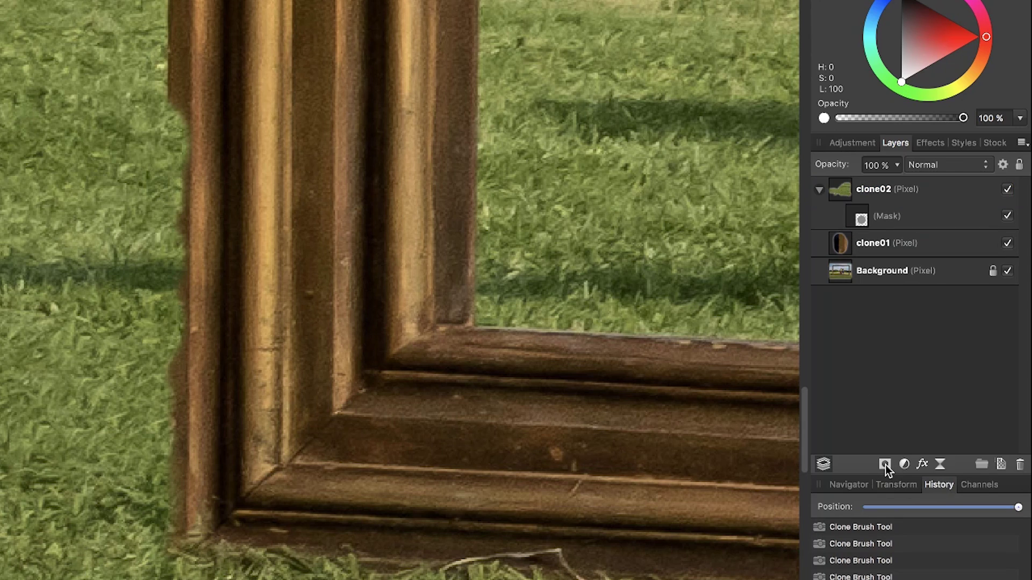
{"action": "left_click", "coordinate": [860, 219]}
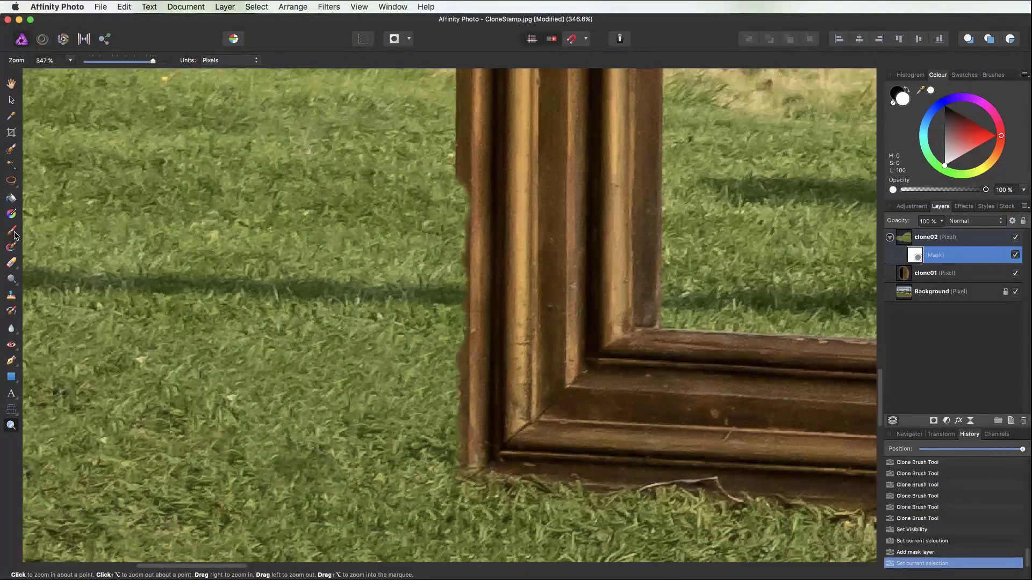
{"action": "left_click", "coordinate": [12, 231]}
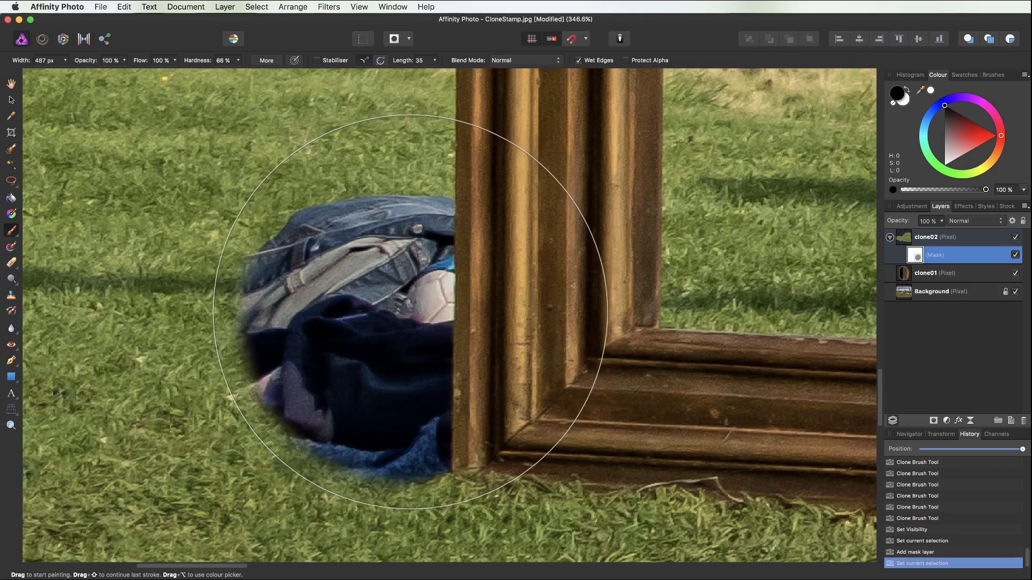
{"action": "mouse_move", "coordinate": [414, 313]}
{"action": "left_mouse_down"}
{"action": "mouse_move", "coordinate": [194, 311]}
{"action": "mouse_move", "coordinate": [184, 301]}
{"action": "left_mouse_up"}
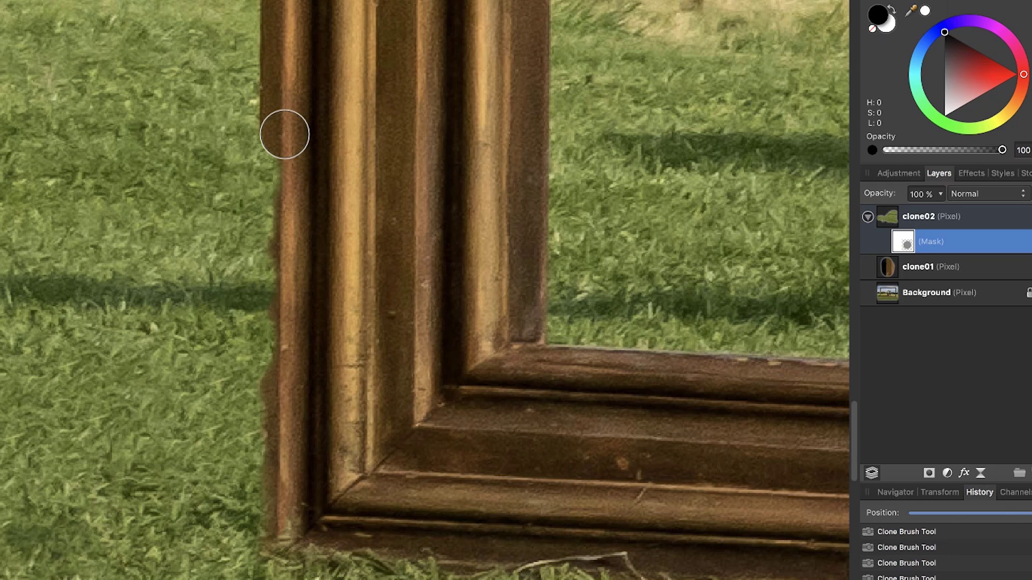
Paint black on the clone02 mask down the frame's left outer edge to restore it, and compare with the layer hidden.
{"action": "mouse_move", "coordinate": [285, 135]}
{"action": "left_mouse_down"}
{"action": "mouse_move", "coordinate": [288, 281]}
{"action": "mouse_move", "coordinate": [299, 281]}
{"action": "mouse_move", "coordinate": [293, 115]}
{"action": "mouse_move", "coordinate": [301, 310]}
{"action": "left_mouse_up"}
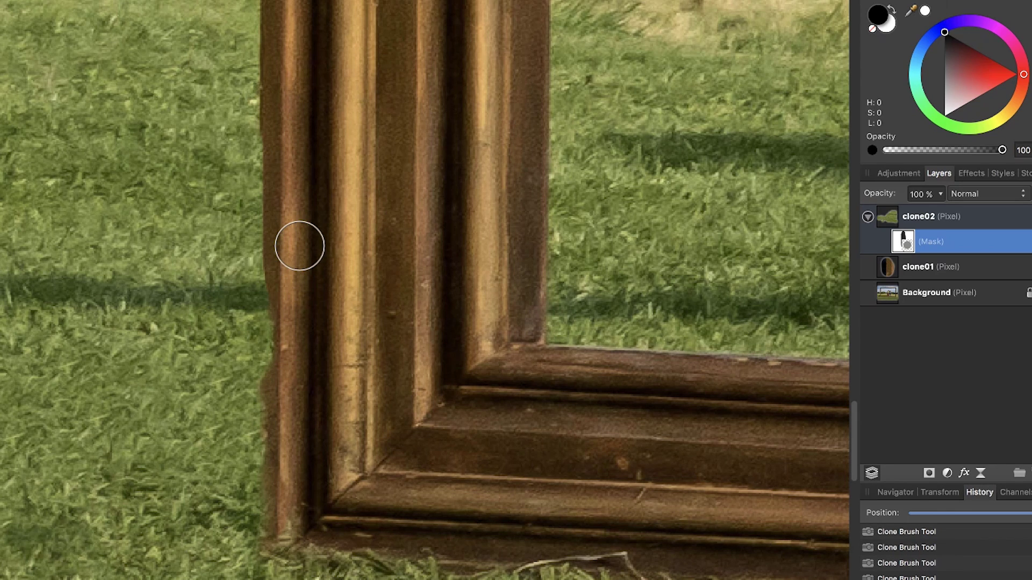
{"action": "mouse_move", "coordinate": [288, 237]}
{"action": "left_mouse_down"}
{"action": "mouse_move", "coordinate": [284, 363]}
{"action": "mouse_move", "coordinate": [288, 280]}
{"action": "mouse_move", "coordinate": [272, 145]}
{"action": "mouse_move", "coordinate": [281, 306]}
{"action": "mouse_move", "coordinate": [279, 396]}
{"action": "mouse_move", "coordinate": [269, 334]}
{"action": "mouse_move", "coordinate": [279, 454]}
{"action": "mouse_move", "coordinate": [279, 421]}
{"action": "mouse_move", "coordinate": [273, 518]}
{"action": "left_mouse_up"}
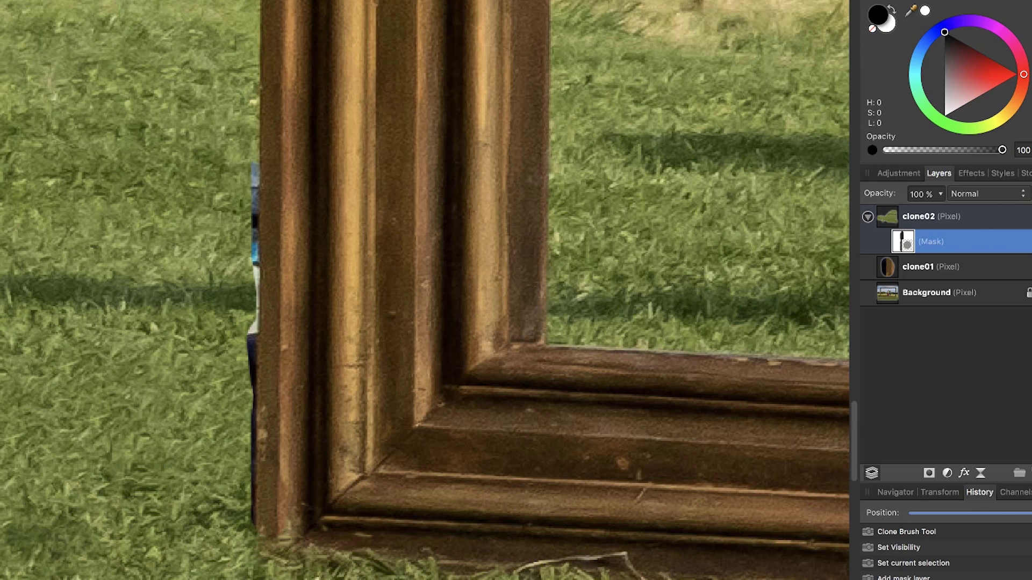
{"action": "left_click", "coordinate": [1029, 216]}
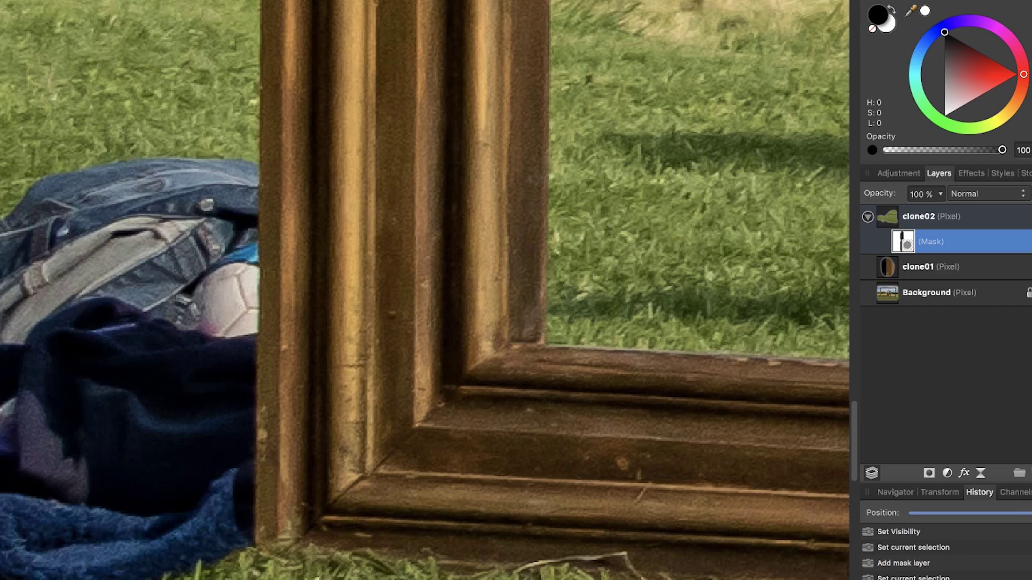
{"action": "left_click", "coordinate": [1028, 217]}
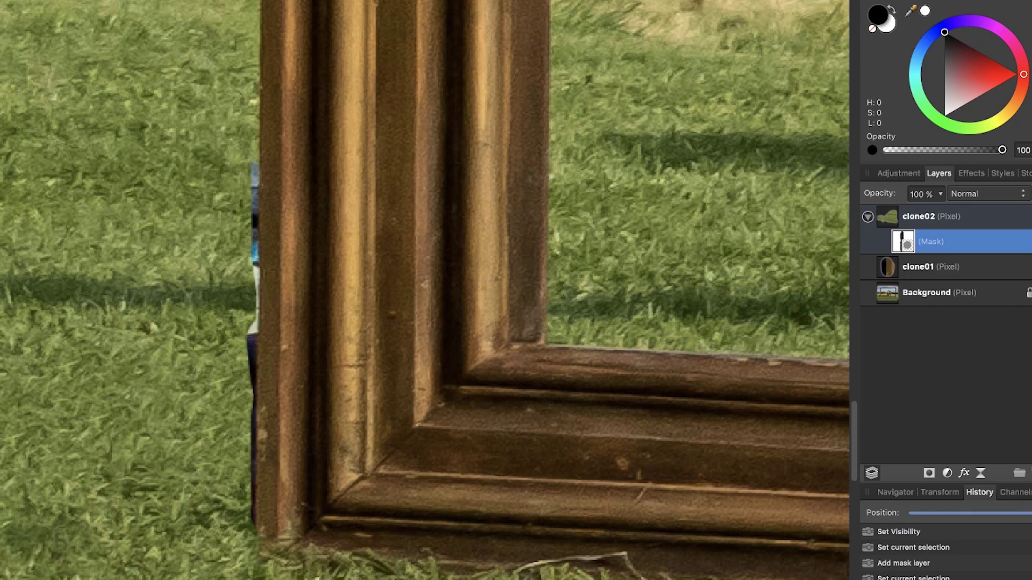
Try painting black on the mask over the grass just outside the frame's left edge.
{"action": "key", "text": "x"}
{"action": "scroll", "coordinate": [255, 222], "scroll_direction": "up", "scroll_amount": 4}
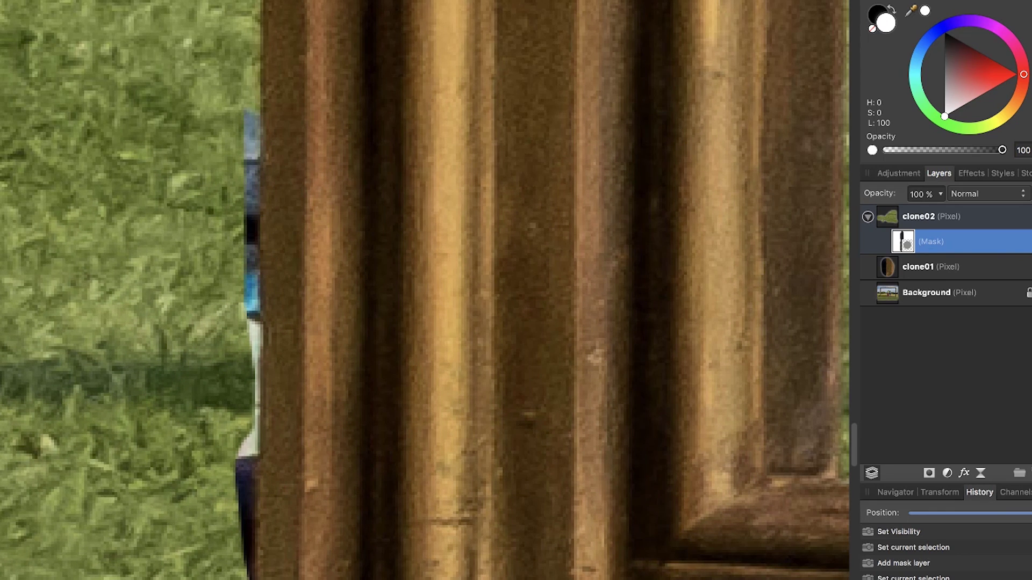
{"action": "key", "text": "x"}
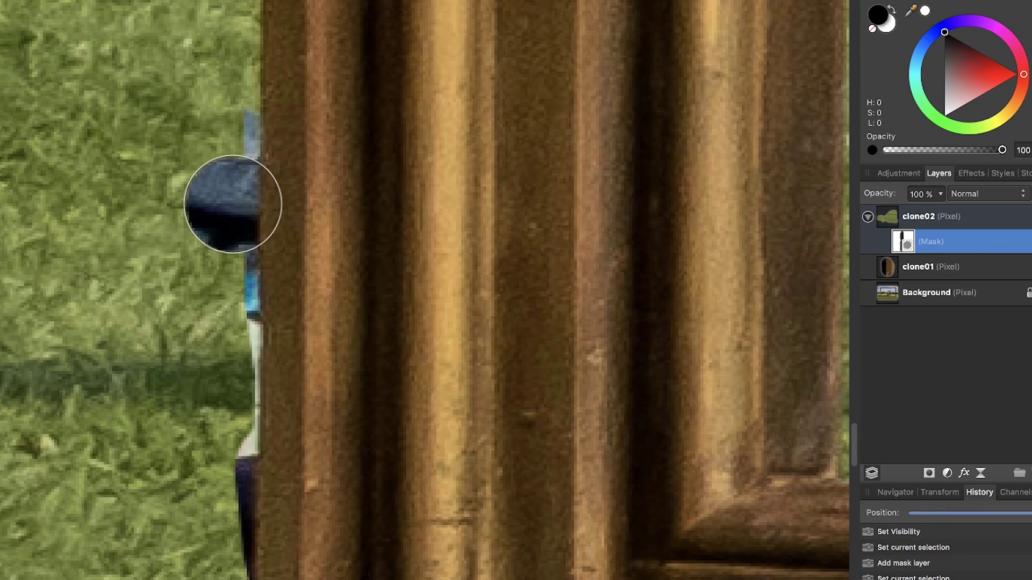
{"action": "mouse_move", "coordinate": [232, 205]}
{"action": "left_mouse_down", "text": "ctrl+alt"}
{"action": "mouse_move", "coordinate": [209, 205]}
{"action": "mouse_move", "coordinate": [207, 220]}
{"action": "left_mouse_up", "text": "ctrl+alt"}
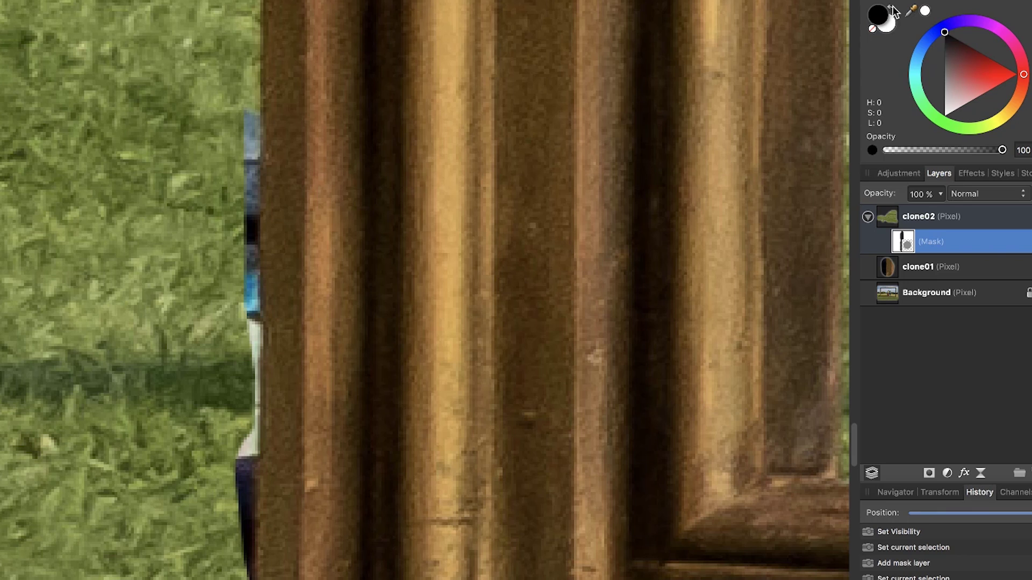
Set the brush colour to white and paint the mask along the frame's left outer edge to hide the clothing slivers.
{"action": "left_click_drag", "start_coordinate": [963, 78], "coordinate": [956, 107]}
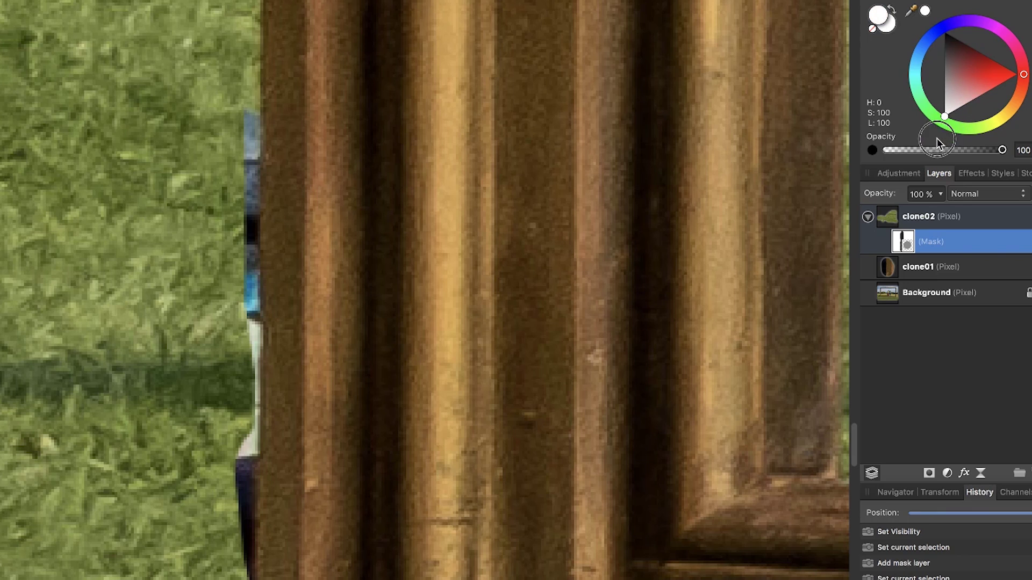
{"action": "mouse_move", "coordinate": [237, 92]}
{"action": "left_mouse_down"}
{"action": "mouse_move", "coordinate": [236, 271]}
{"action": "mouse_move", "coordinate": [243, 167]}
{"action": "mouse_move", "coordinate": [184, 413]}
{"action": "mouse_move", "coordinate": [211, 287]}
{"action": "mouse_move", "coordinate": [239, 219]}
{"action": "mouse_move", "coordinate": [239, 477]}
{"action": "mouse_move", "coordinate": [203, 445]}
{"action": "mouse_move", "coordinate": [241, 403]}
{"action": "mouse_move", "coordinate": [245, 430]}
{"action": "left_mouse_up"}
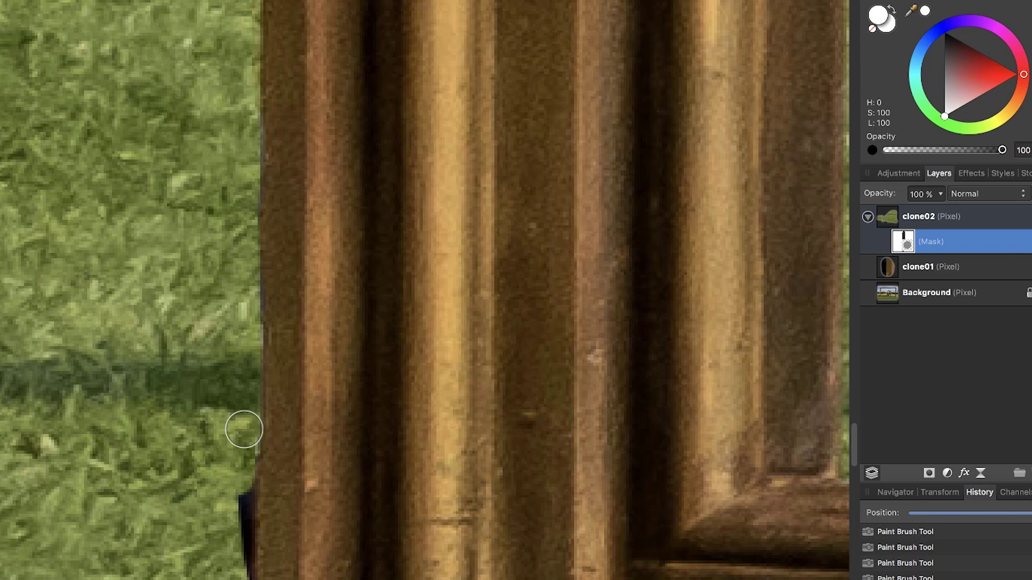
{"action": "left_click_drag", "start_coordinate": [244, 484], "coordinate": [242, 552]}
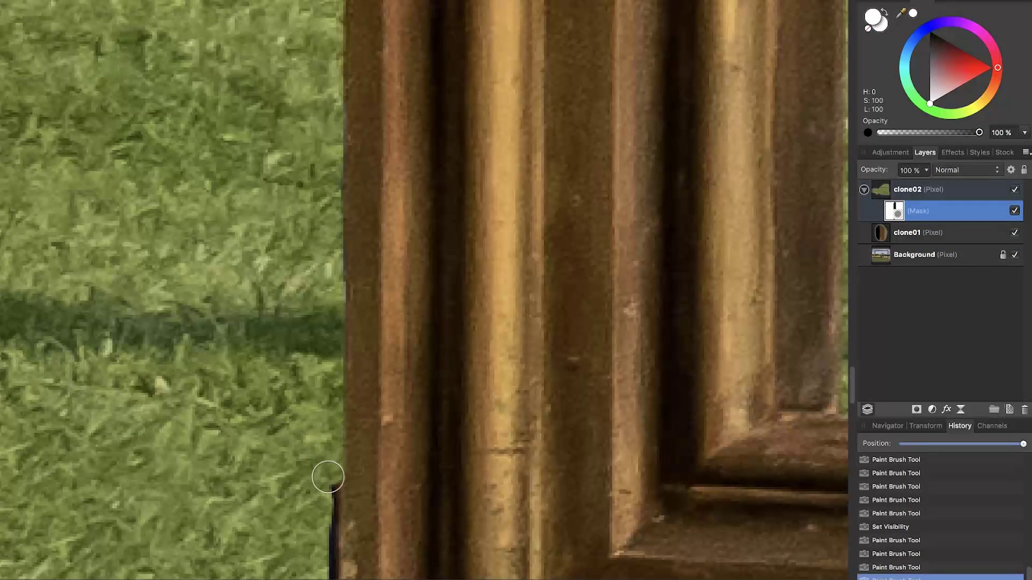
Switch the brush colour to black and paint the mask over the lower part of the frame's left edge to restore the wood.
{"action": "mouse_move", "coordinate": [327, 477]}
{"action": "left_mouse_down"}
{"action": "mouse_move", "coordinate": [323, 529]}
{"action": "mouse_move", "coordinate": [337, 484]}
{"action": "mouse_move", "coordinate": [365, 451]}
{"action": "left_mouse_up"}
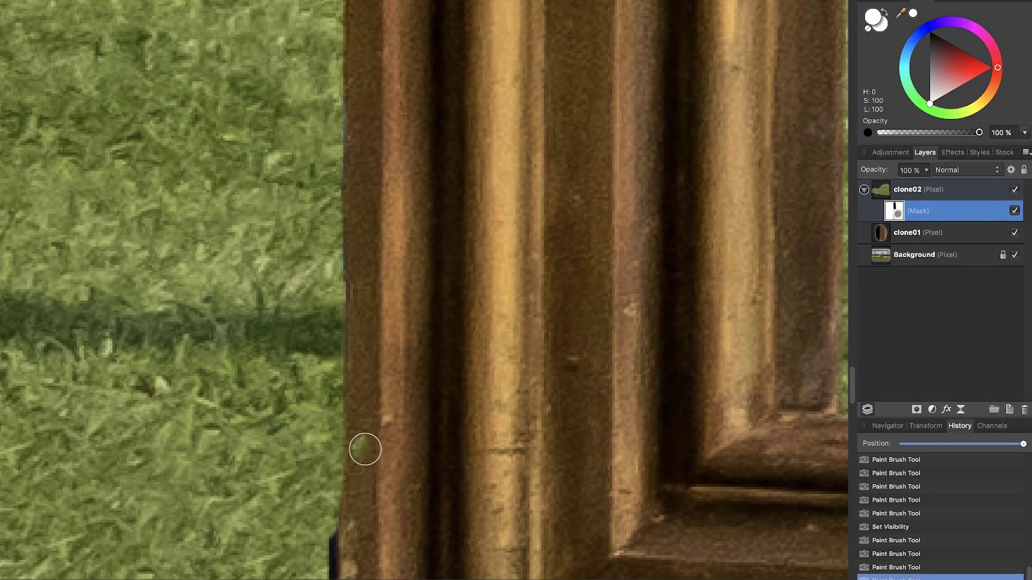
{"action": "left_click_drag", "start_coordinate": [935, 51], "coordinate": [930, 32]}
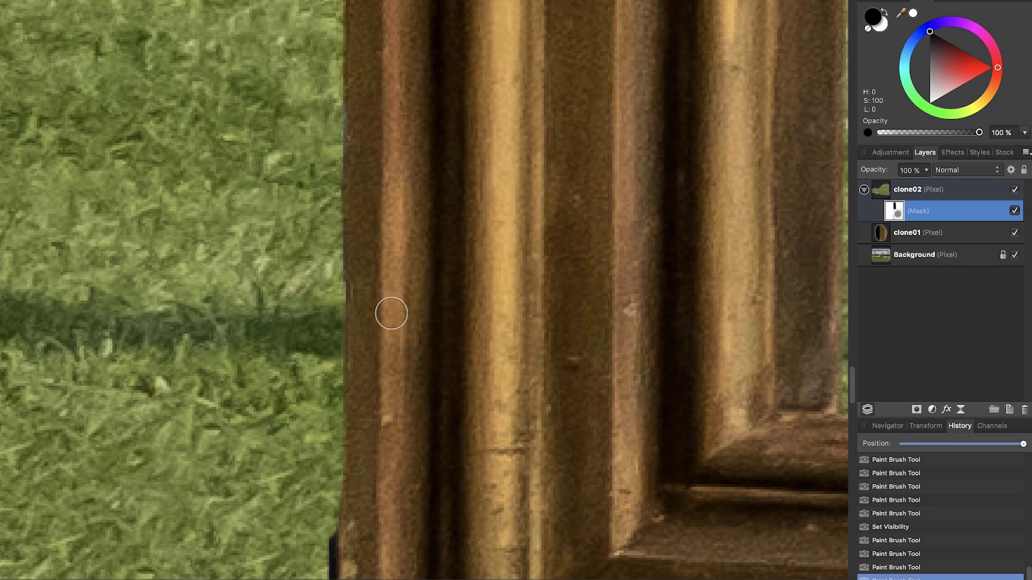
{"action": "mouse_move", "coordinate": [357, 363]}
{"action": "left_mouse_down"}
{"action": "mouse_move", "coordinate": [352, 539]}
{"action": "mouse_move", "coordinate": [353, 364]}
{"action": "left_mouse_up"}
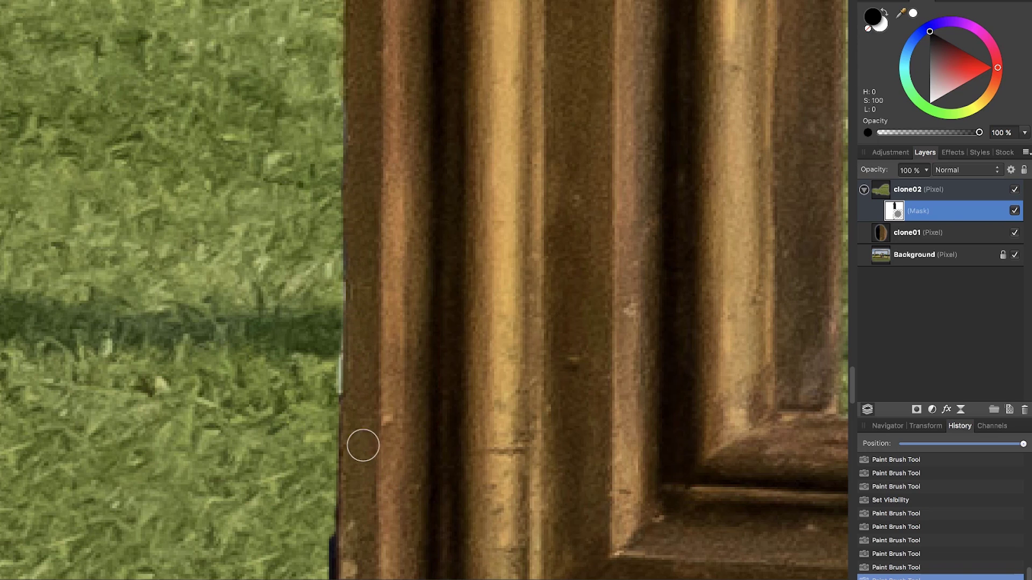
{"action": "mouse_move", "coordinate": [357, 435]}
{"action": "left_mouse_down"}
{"action": "mouse_move", "coordinate": [345, 549]}
{"action": "mouse_move", "coordinate": [348, 431]}
{"action": "left_mouse_up"}
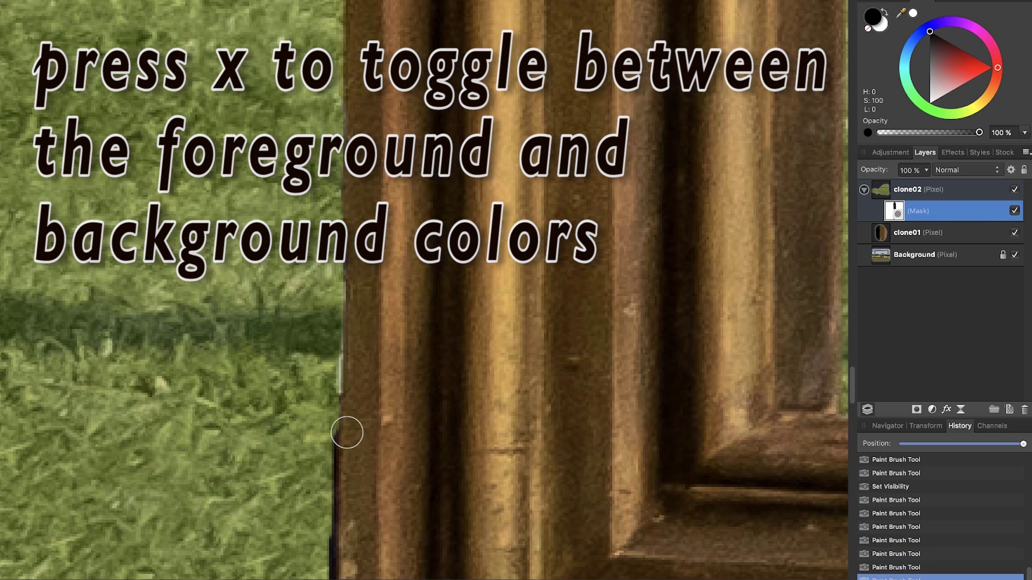
Swap back to white, paint out the remaining slivers down to the frame's lower corner, and view the whole photo.
{"action": "key", "text": "x"}
{"action": "left_click_drag", "start_coordinate": [323, 327], "coordinate": [327, 382]}
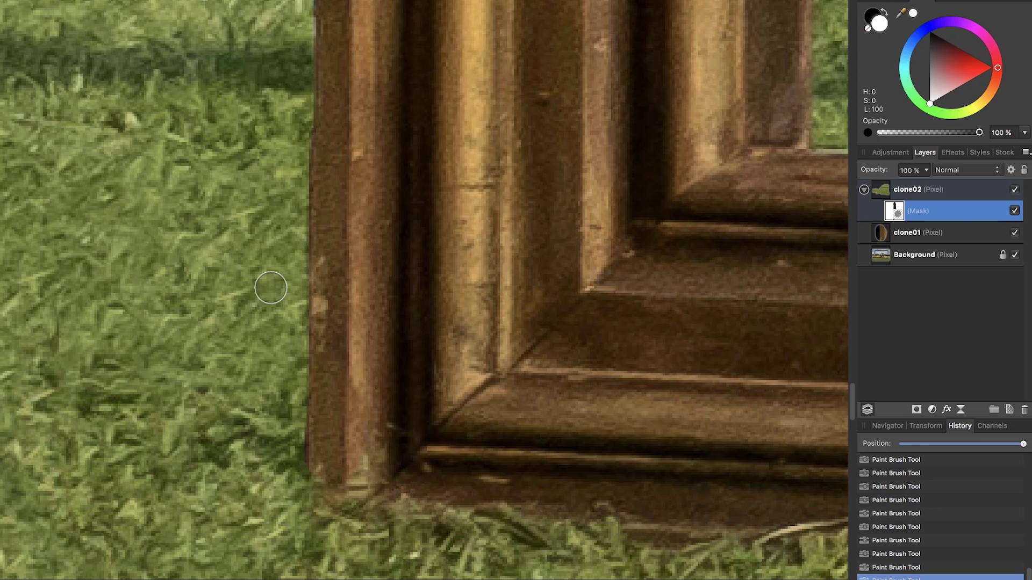
{"action": "key", "text": "ctrl+0"}
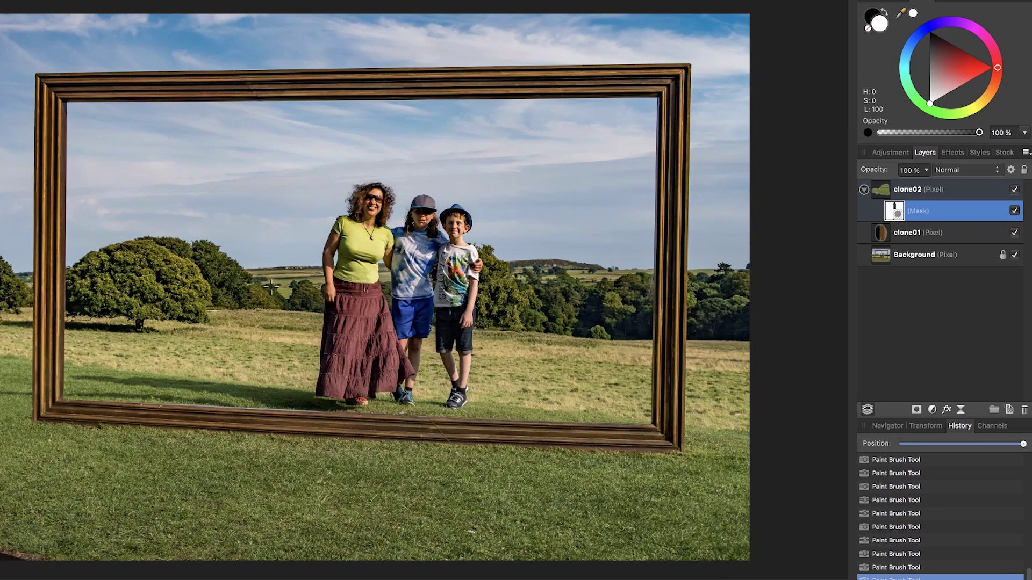